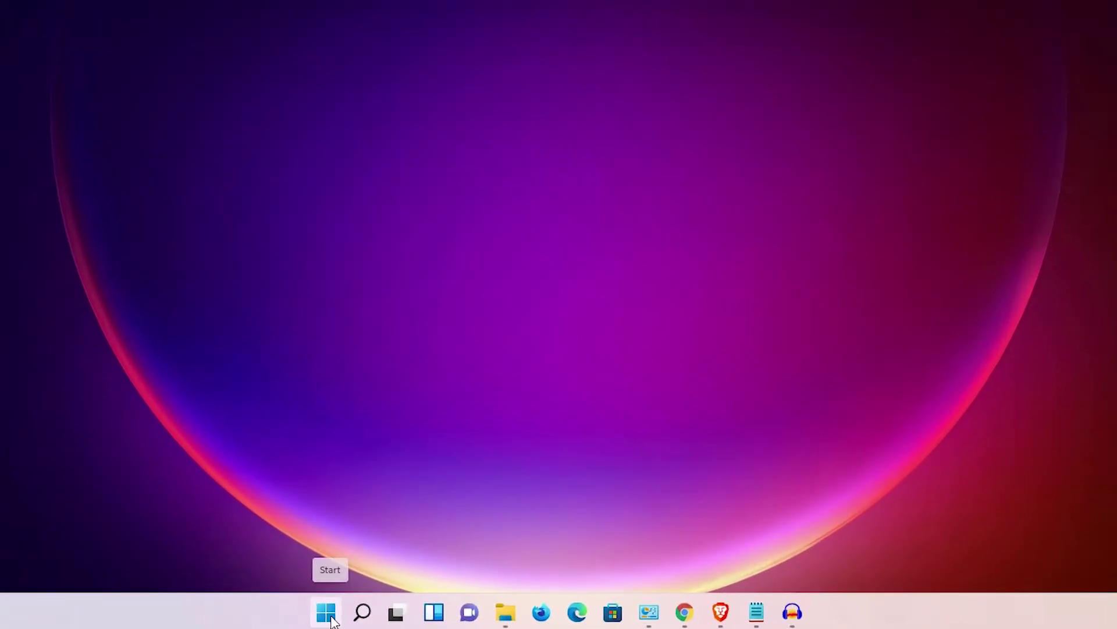
- Launch regedit with administrative privileges through Task Manager's Run new task
{"action": "left_click", "coordinate": [395, 617]}
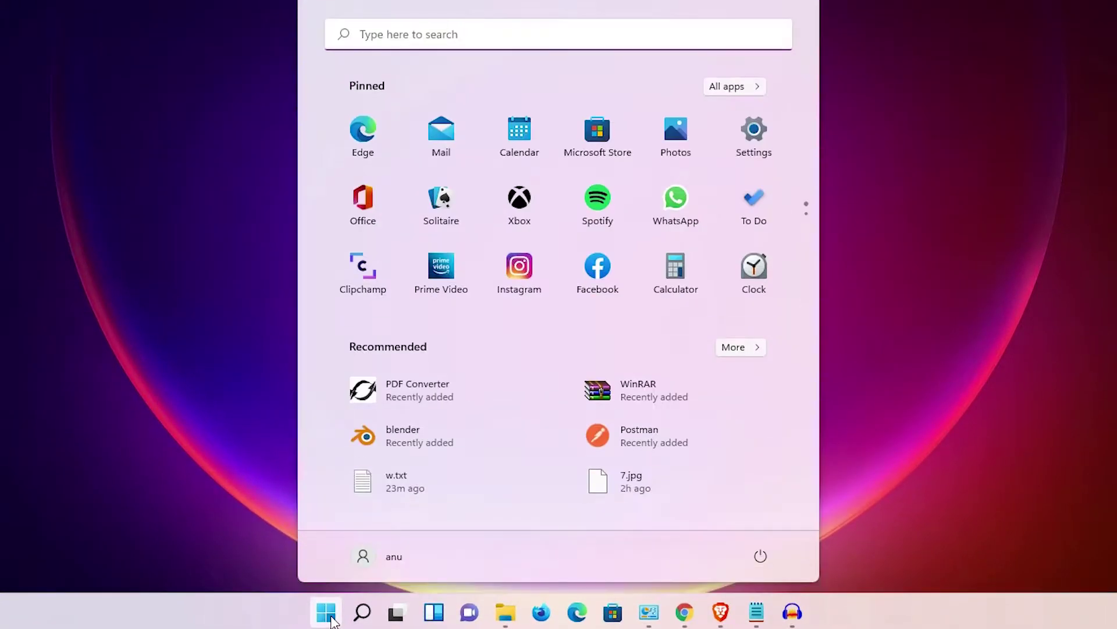
{"action": "type", "text": "ta"}
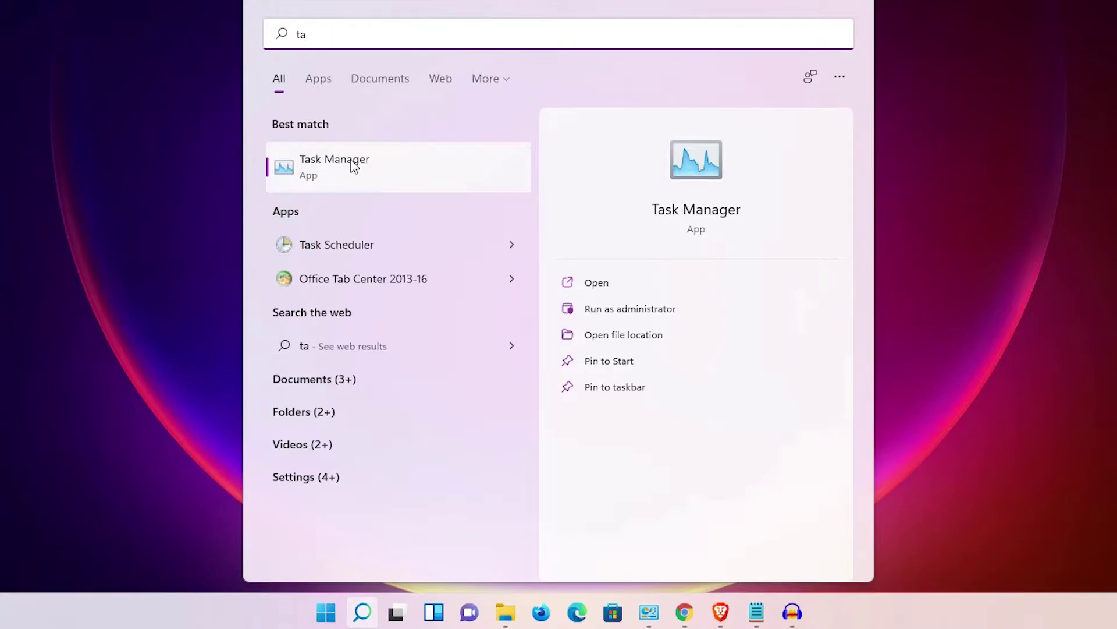
{"action": "left_click", "coordinate": [353, 166]}
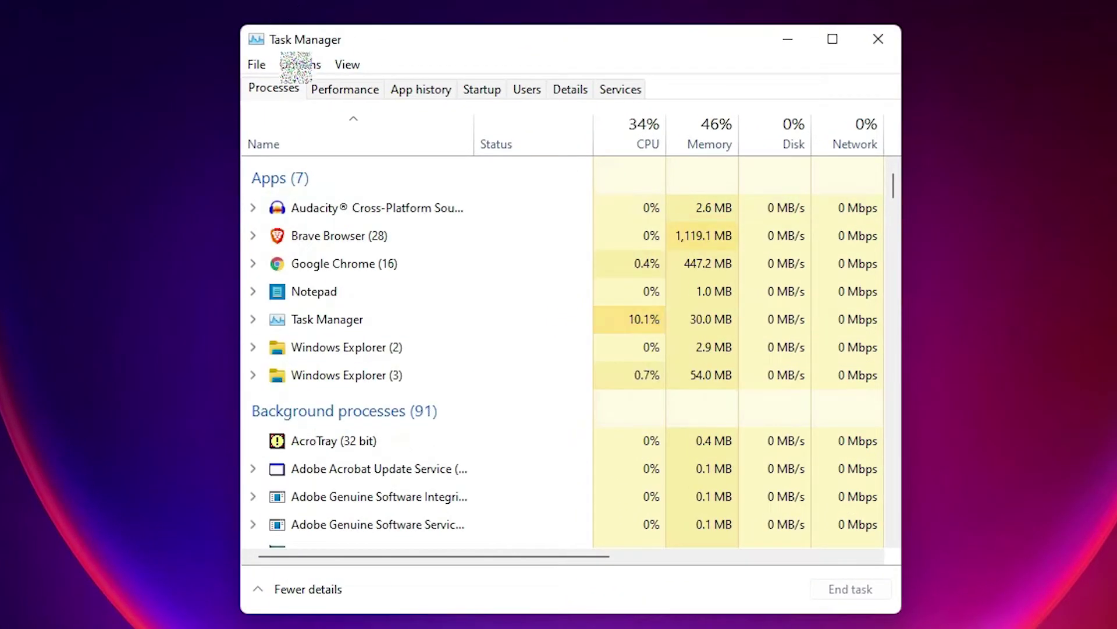
{"action": "left_click", "coordinate": [259, 64]}
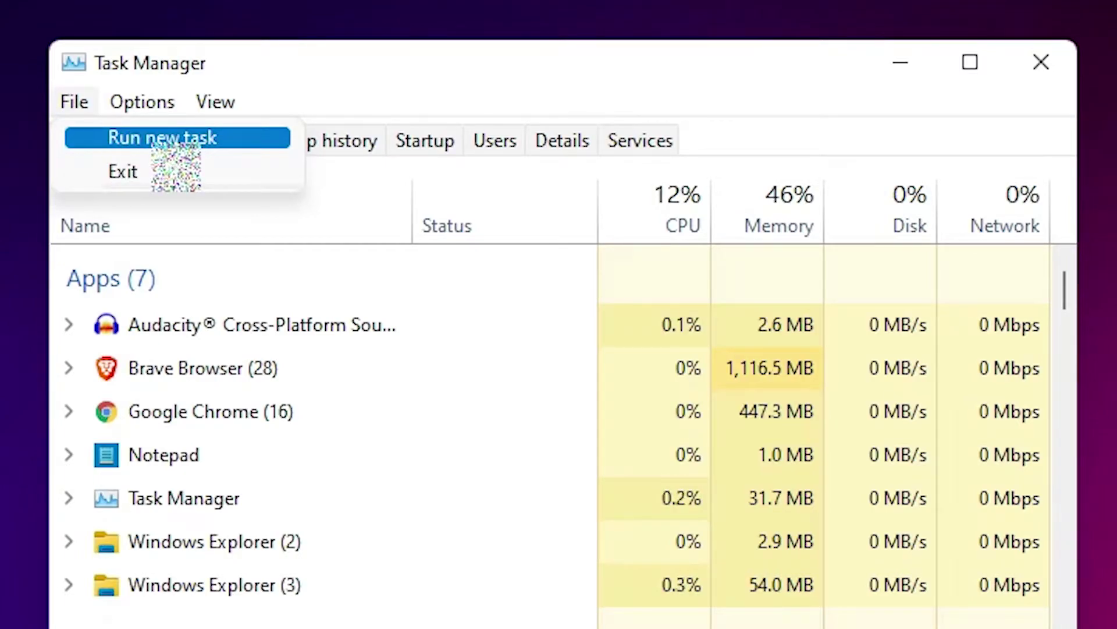
{"action": "left_click", "coordinate": [162, 140]}
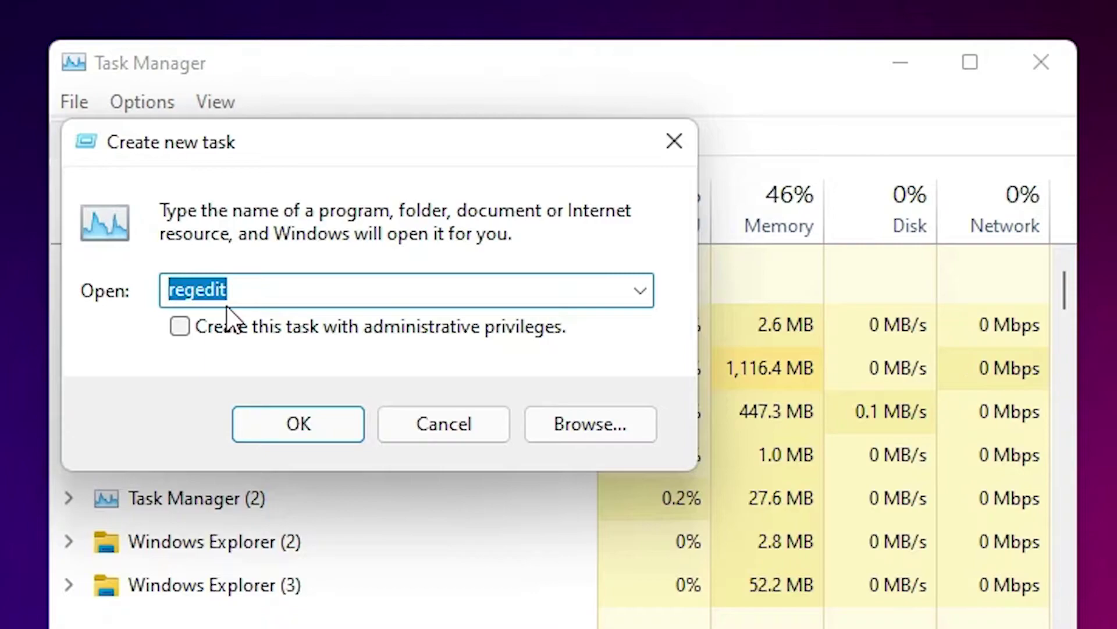
{"action": "left_click", "coordinate": [183, 330]}
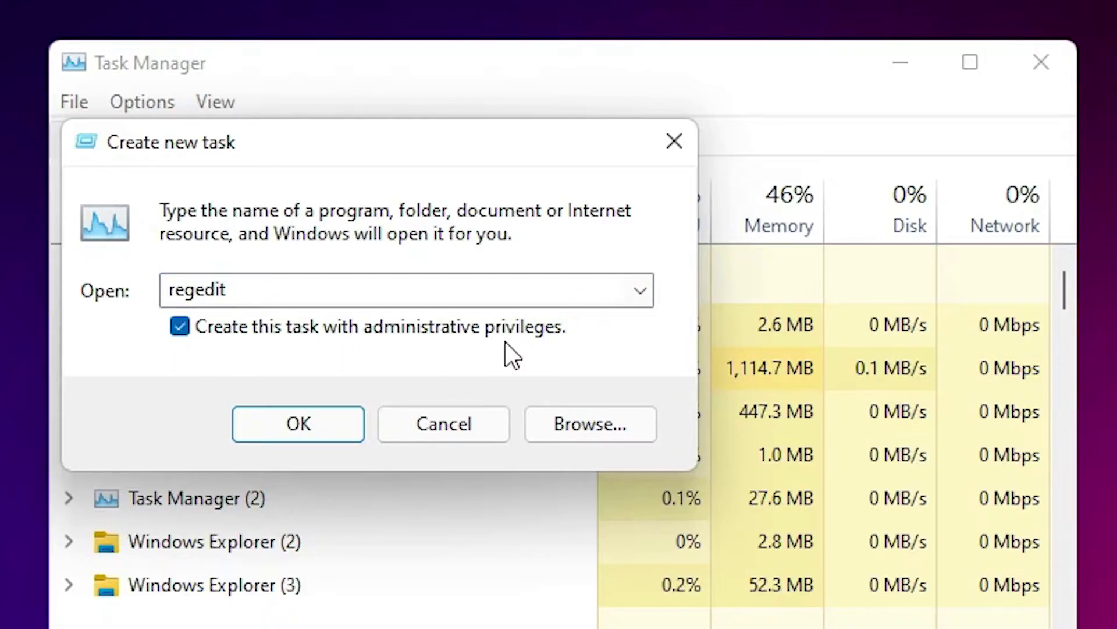
{"action": "left_click", "coordinate": [334, 424]}
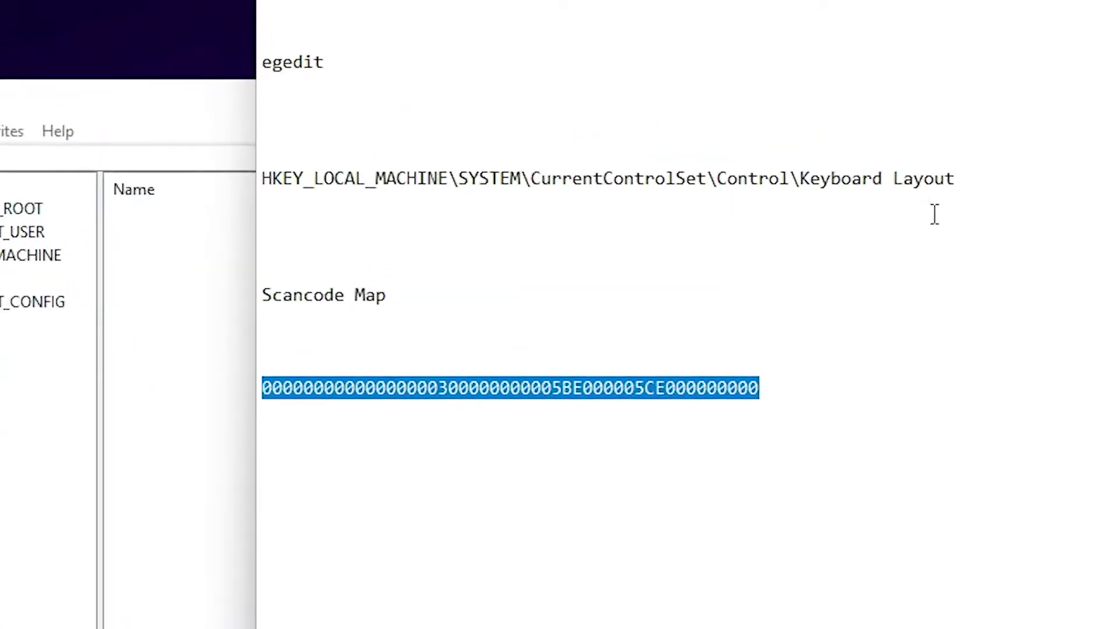
- Copy the Keyboard Layout path from the notes and paste it into Registry Editor's address bar
{"action": "left_click_drag", "start_coordinate": [995, 183], "coordinate": [250, 185]}
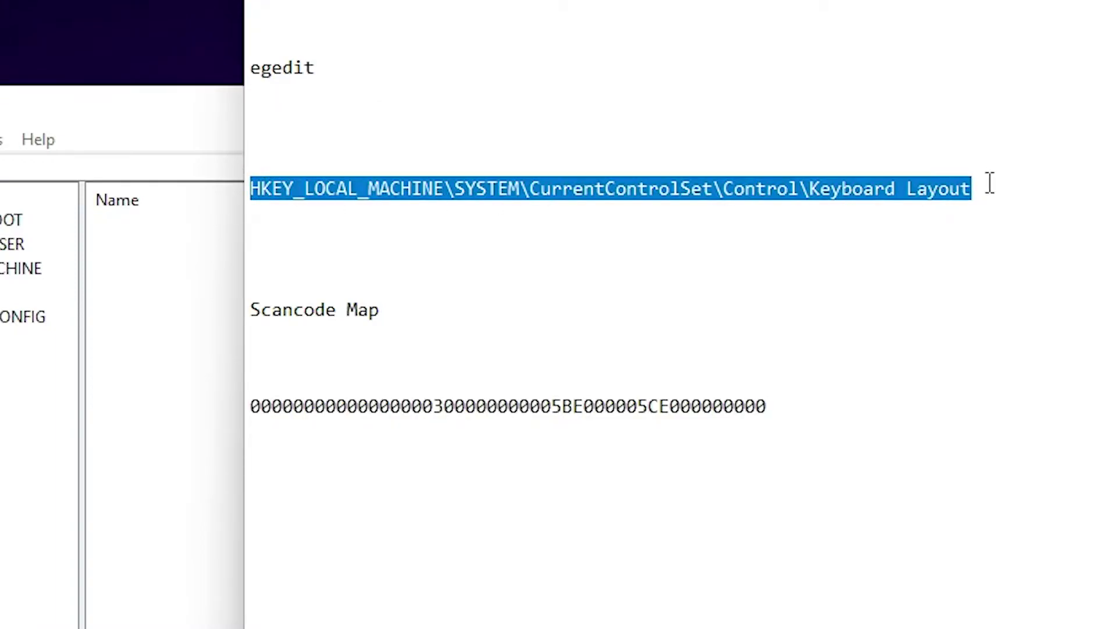
{"action": "right_click", "coordinate": [379, 194]}
{"action": "left_click", "coordinate": [214, 283]}
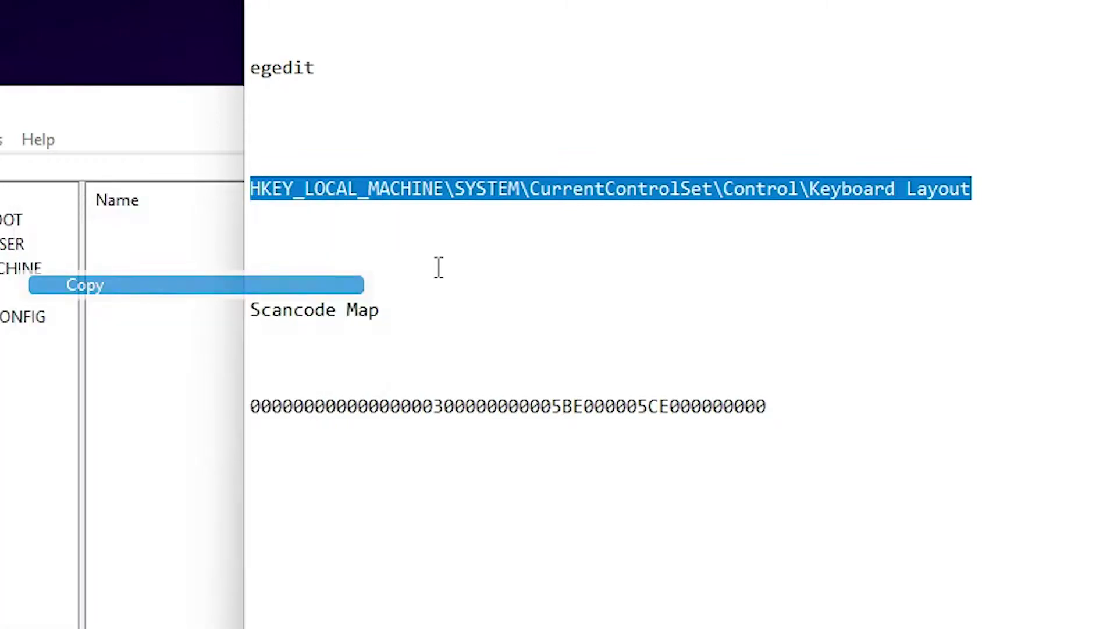
{"action": "left_click", "coordinate": [132, 167]}
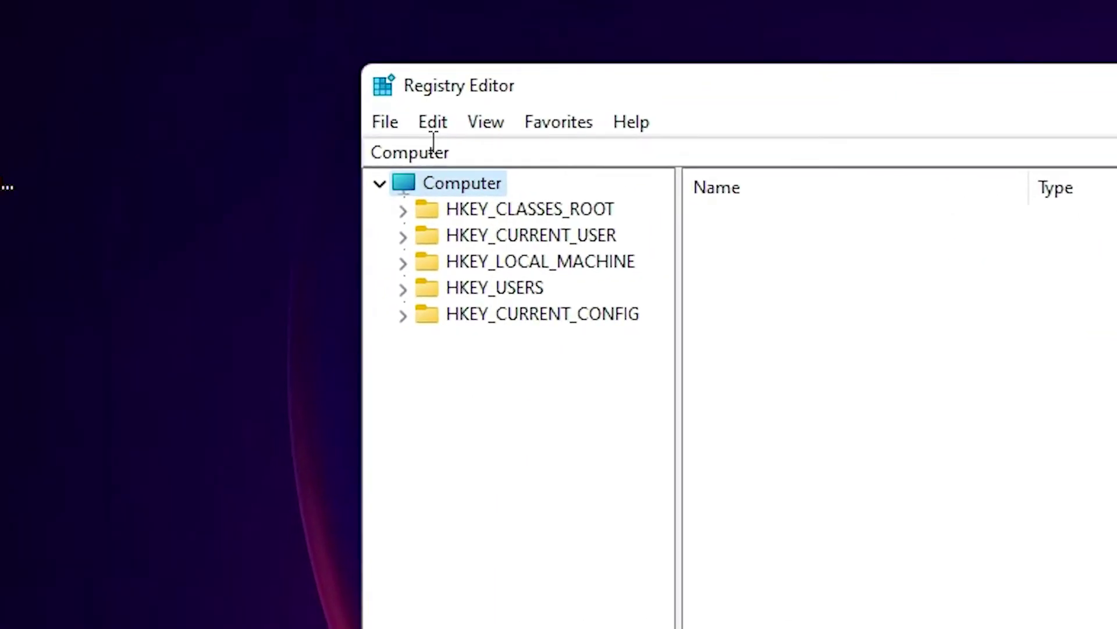
{"action": "left_click", "coordinate": [239, 165]}
{"action": "left_click_drag", "start_coordinate": [515, 149], "coordinate": [370, 150]}
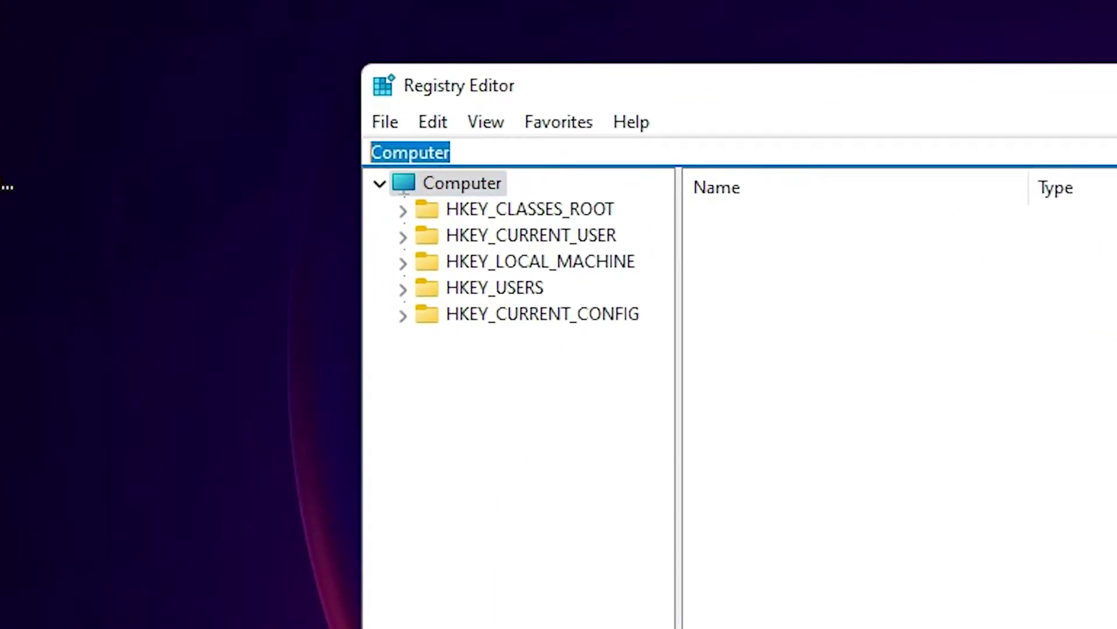
{"action": "right_click", "coordinate": [391, 143]}
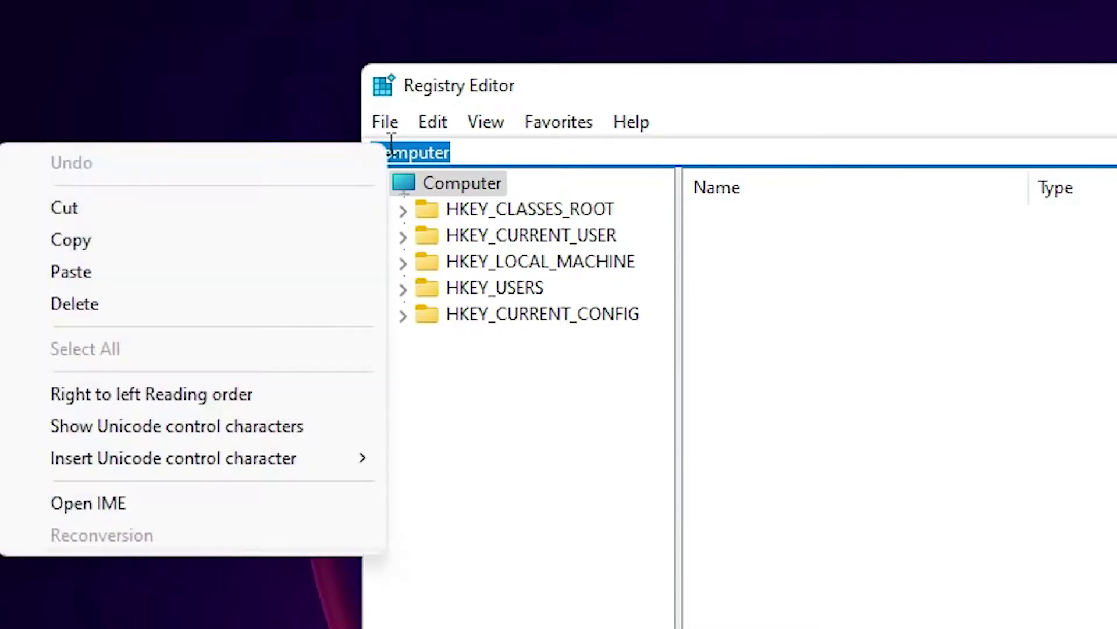
{"action": "left_click", "coordinate": [106, 273]}
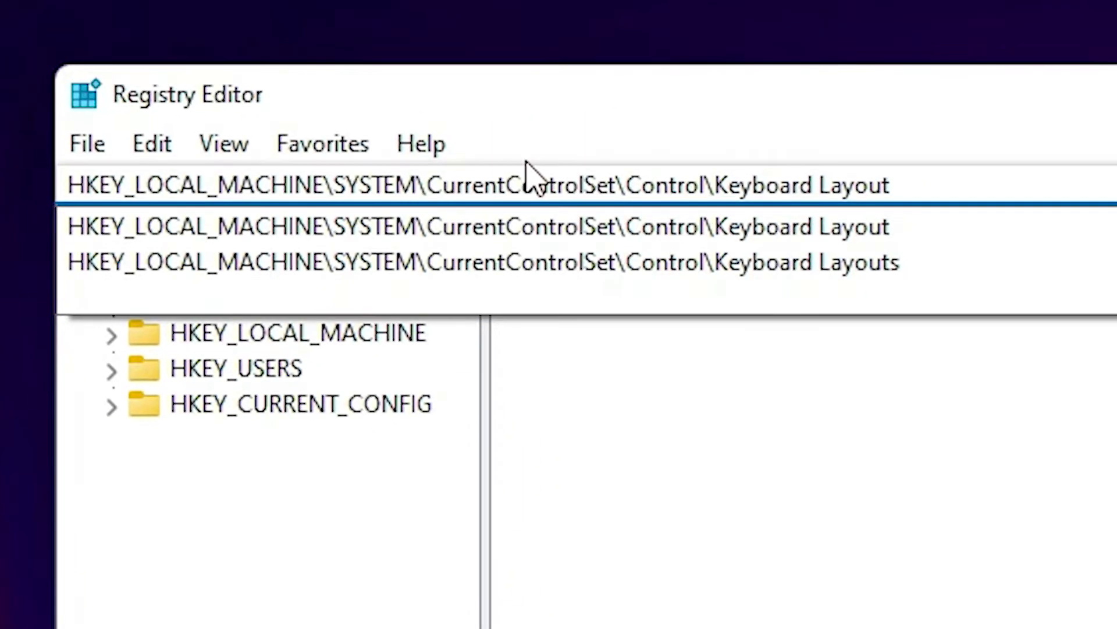
{"action": "key", "text": "Return"}
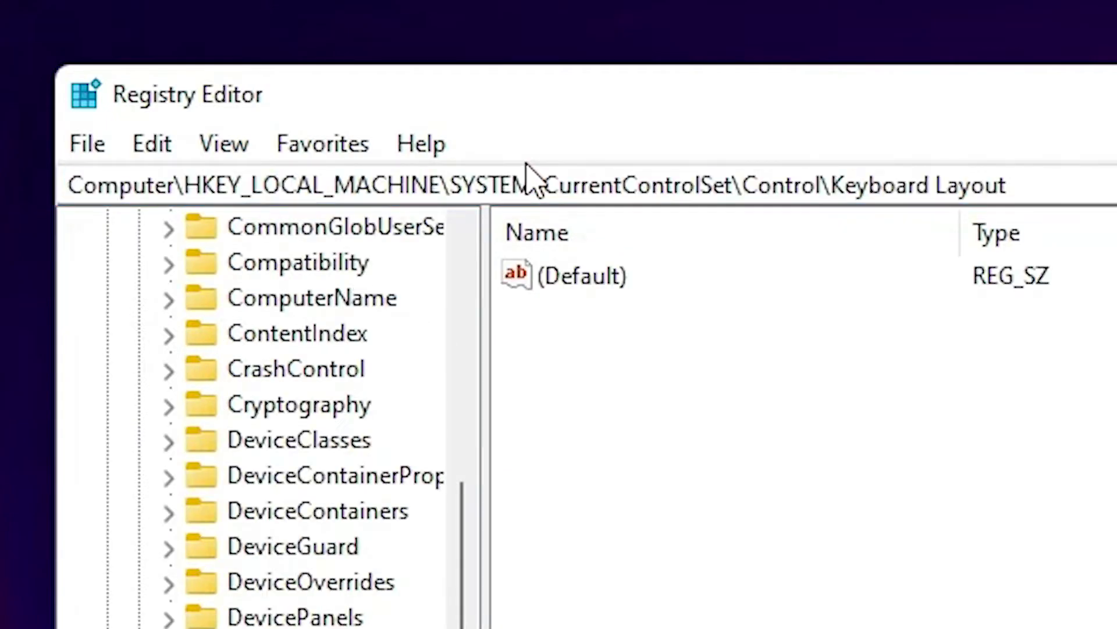
{"action": "scroll", "coordinate": [256, 302], "scroll_direction": "down", "scroll_amount": 7}
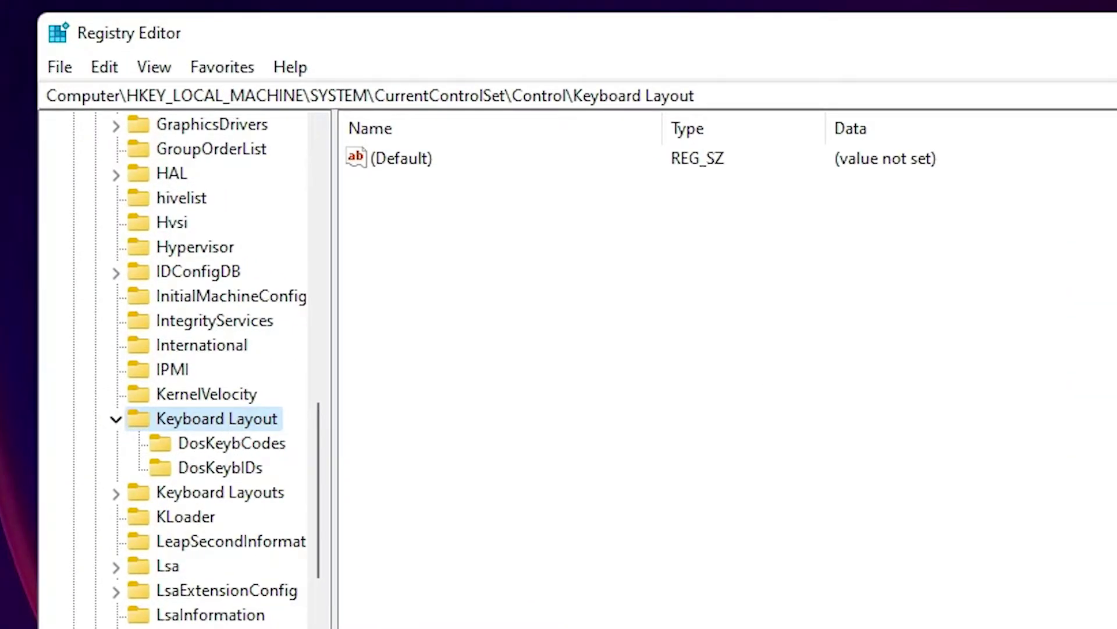
- Copy the name 'Scancode Map' from the notes
{"action": "key", "text": "alt+Tab"}
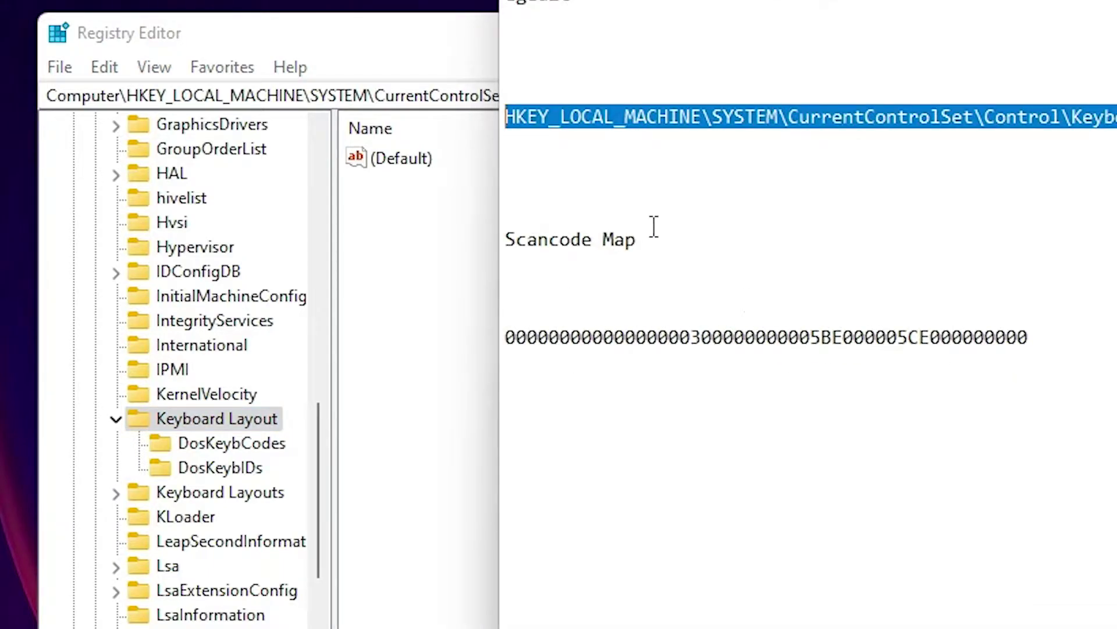
{"action": "left_click_drag", "start_coordinate": [674, 235], "coordinate": [505, 239]}
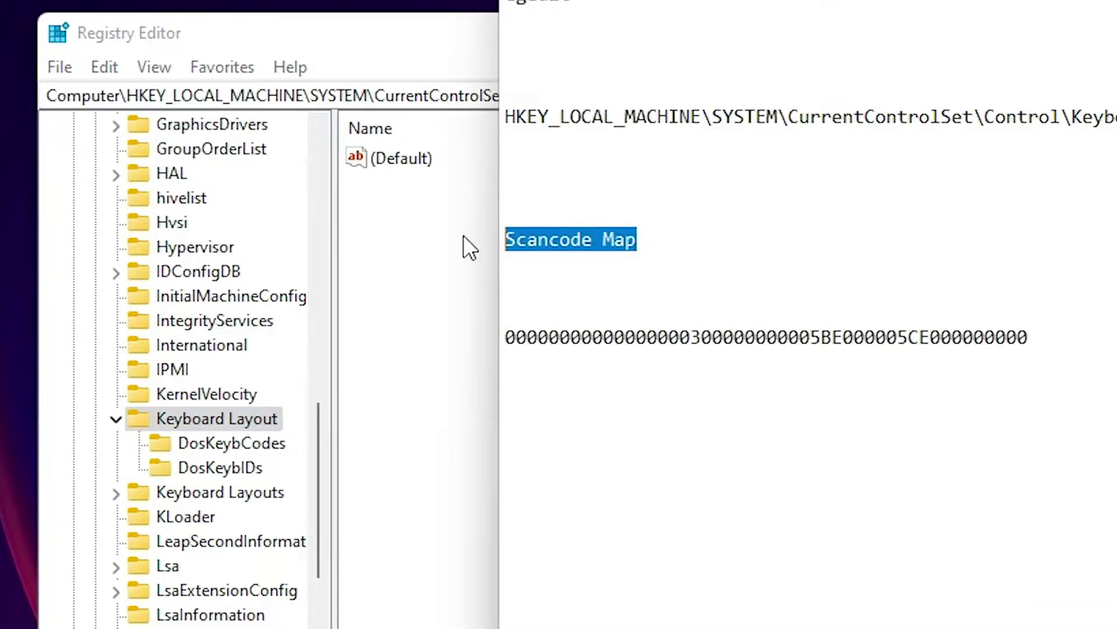
{"action": "right_click", "coordinate": [569, 239]}
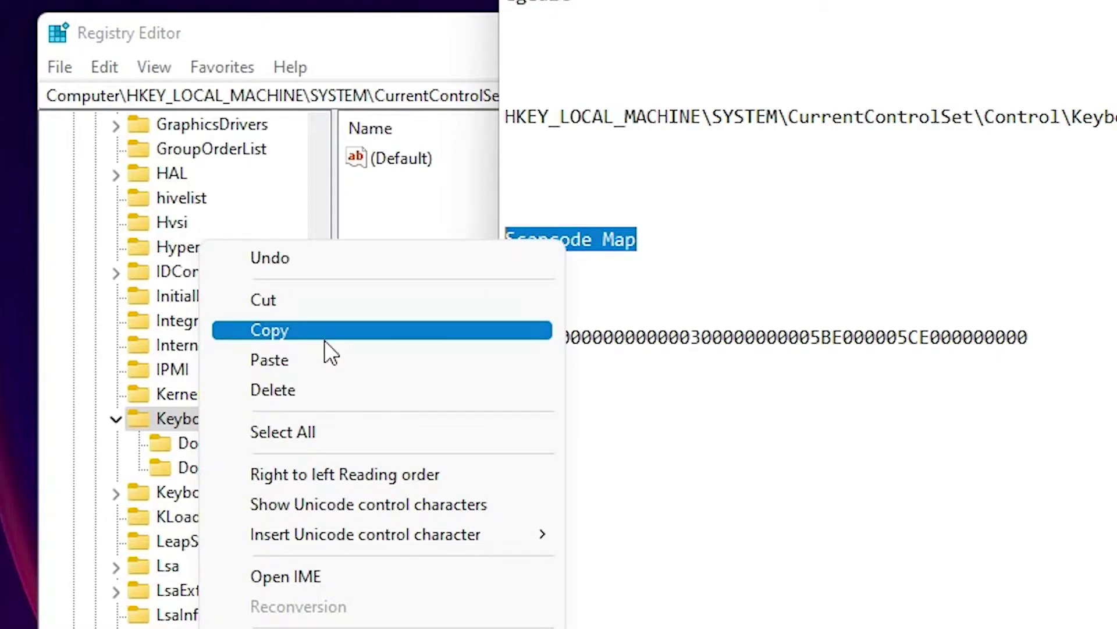
{"action": "left_click", "coordinate": [383, 333]}
{"action": "key", "text": "alt+Tab"}
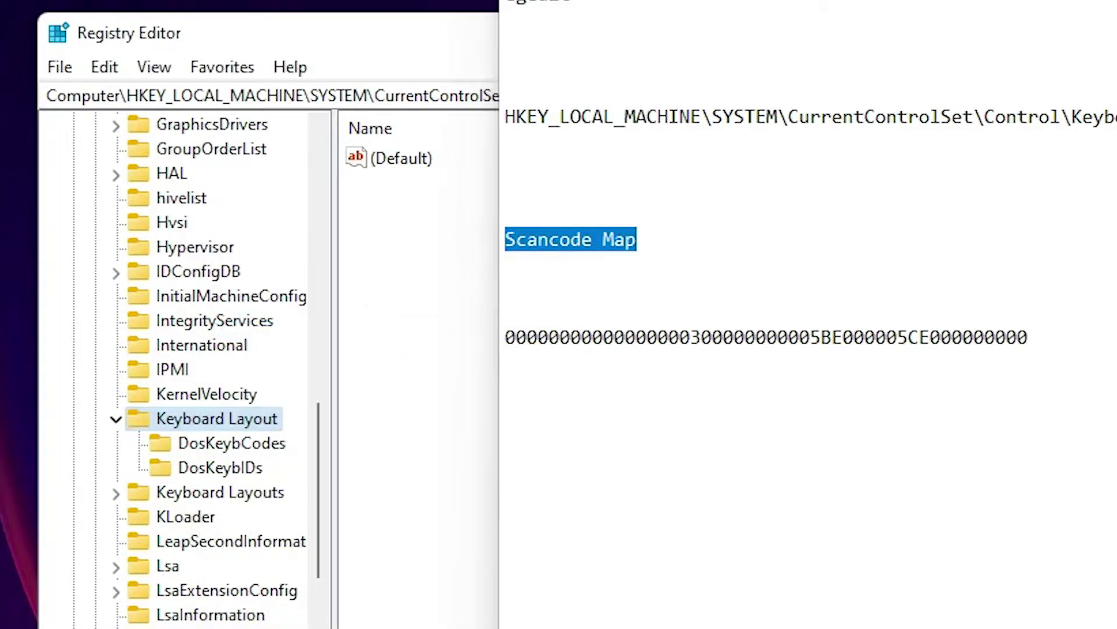
- Create a new binary value in Keyboard Layout named 'Scancode Map'
{"action": "left_click", "coordinate": [554, 402]}
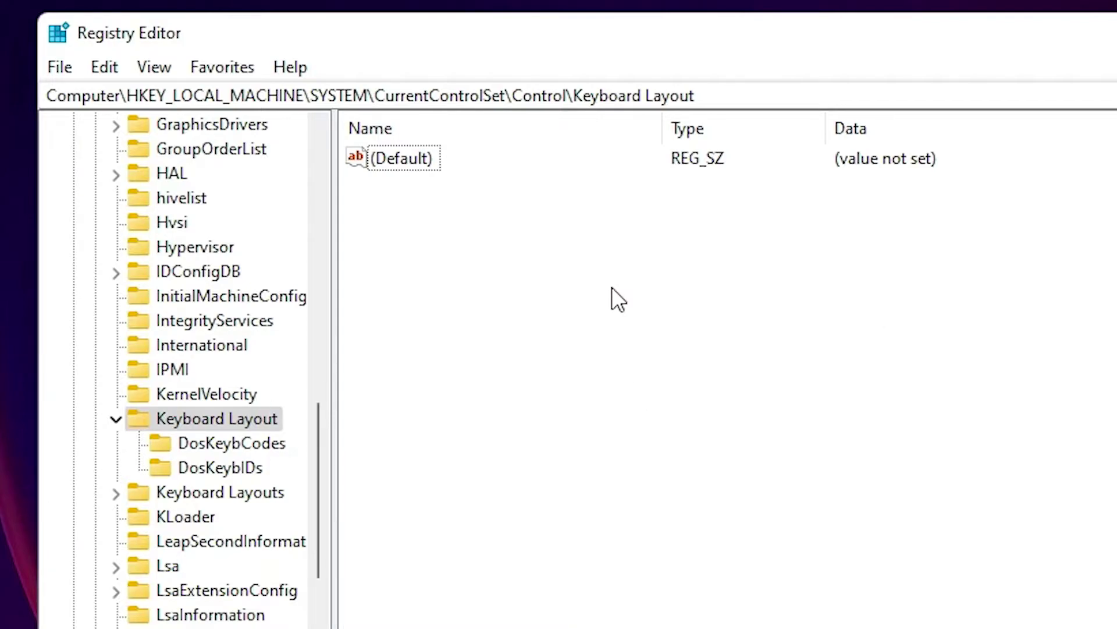
{"action": "right_click", "coordinate": [662, 315]}
{"action": "mouse_move", "coordinate": [768, 326]}
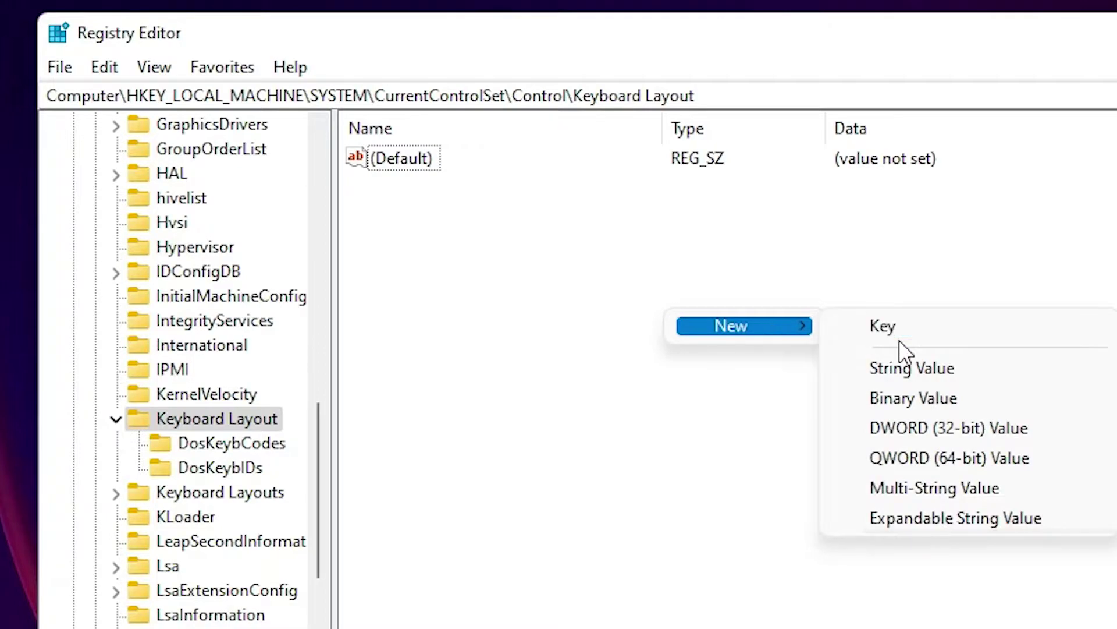
{"action": "left_click", "coordinate": [938, 401]}
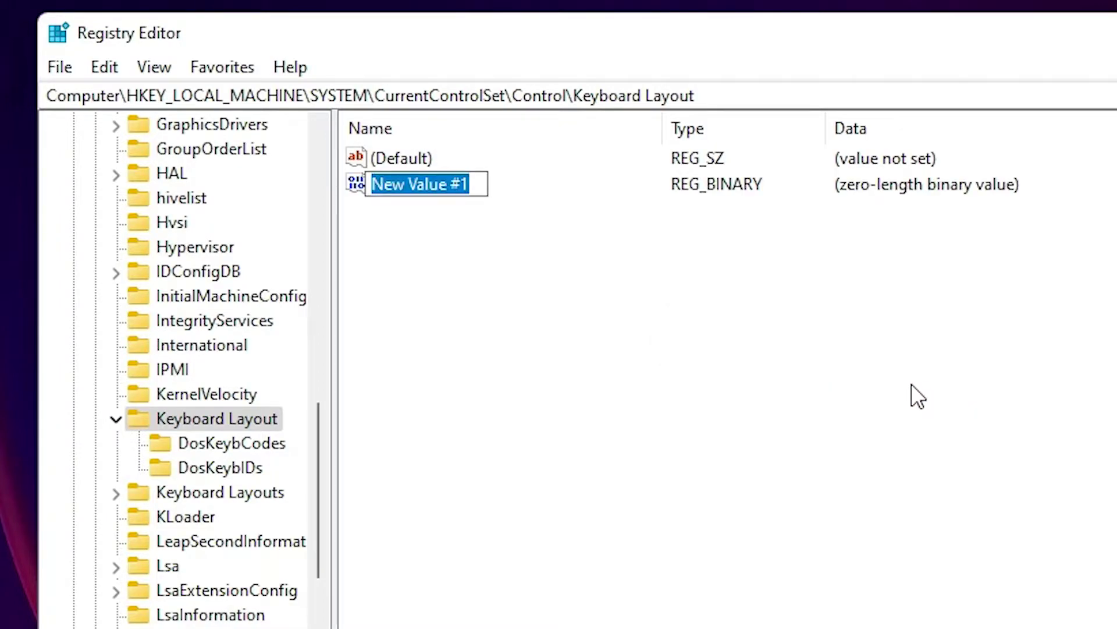
{"action": "right_click", "coordinate": [430, 185]}
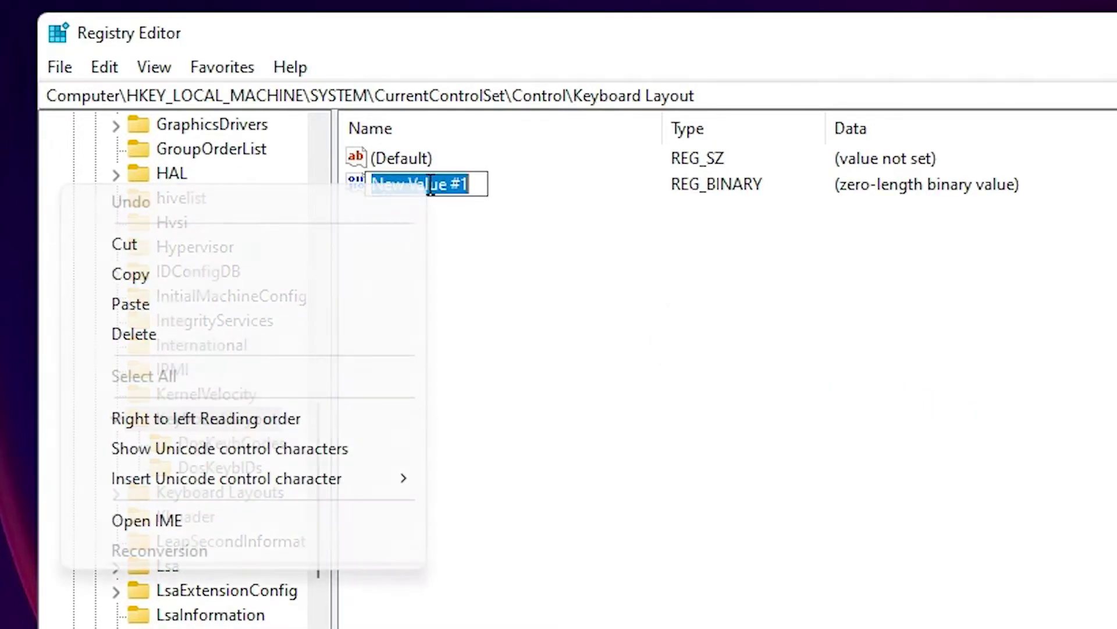
{"action": "left_click", "coordinate": [148, 311]}
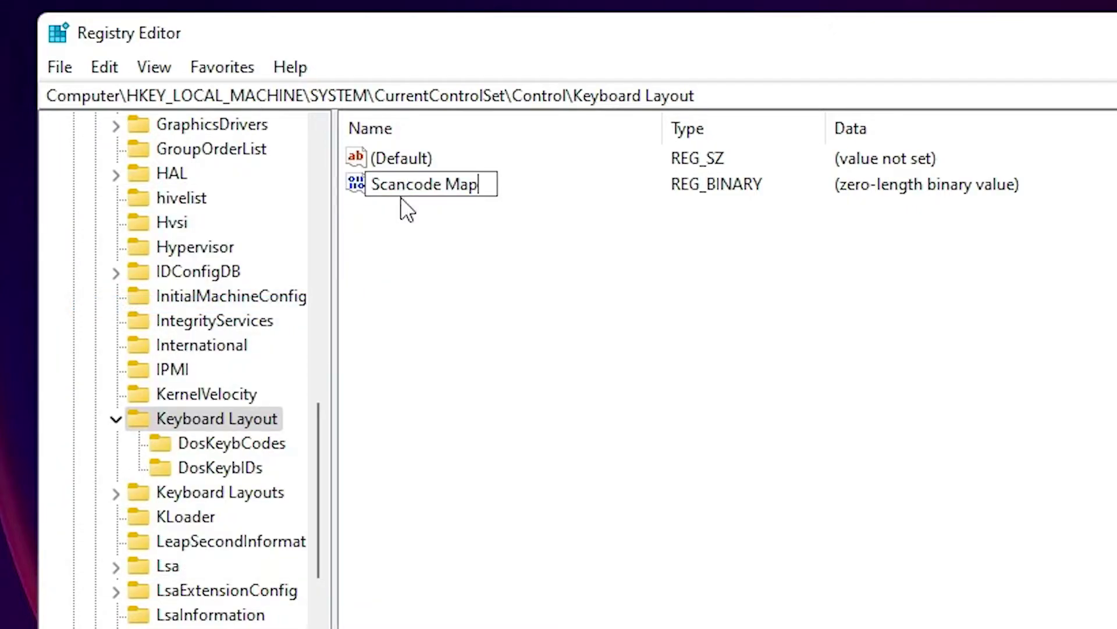
{"action": "key", "text": "Return"}
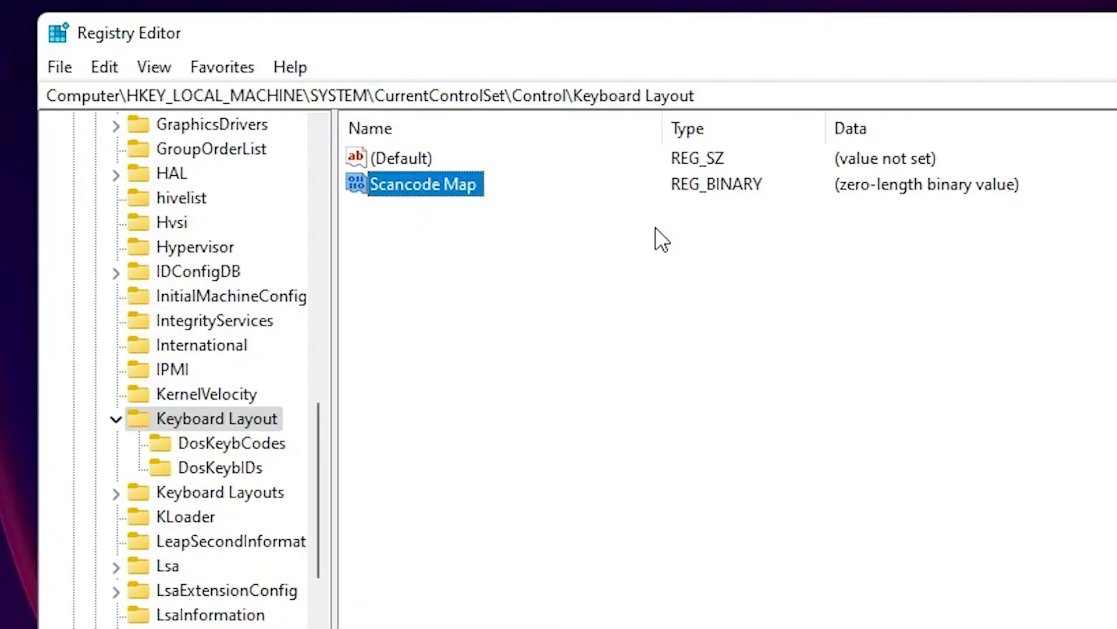
{"action": "double_click", "coordinate": [457, 183]}
{"action": "left_click_drag", "start_coordinate": [528, 155], "coordinate": [838, 260]}
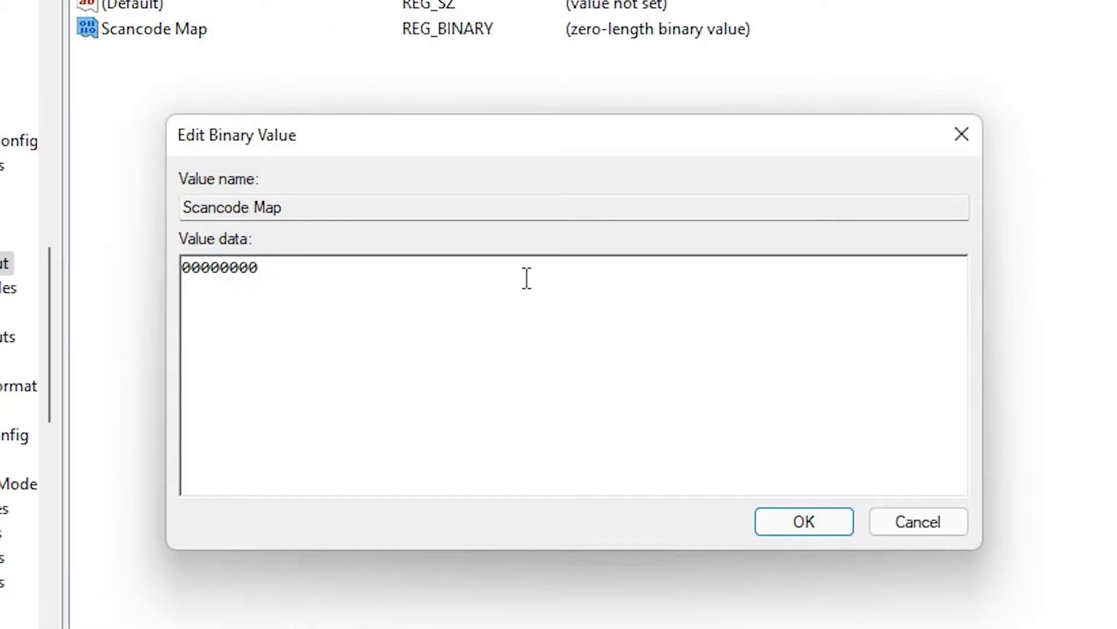
{"action": "type", "text": "000000"}
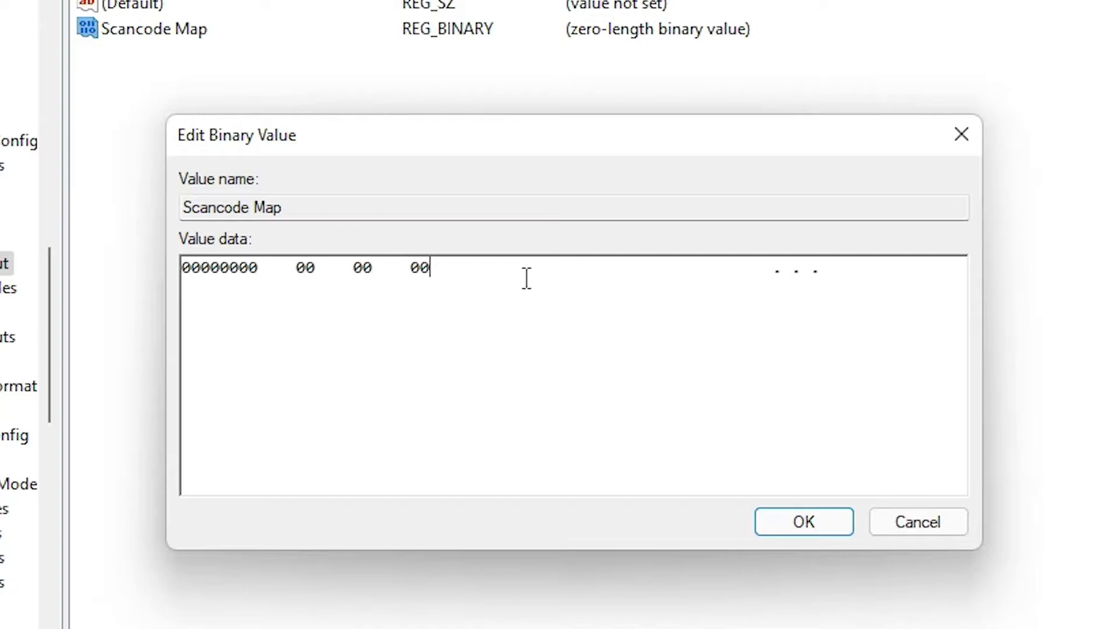
{"action": "type", "text": "0000000000"}
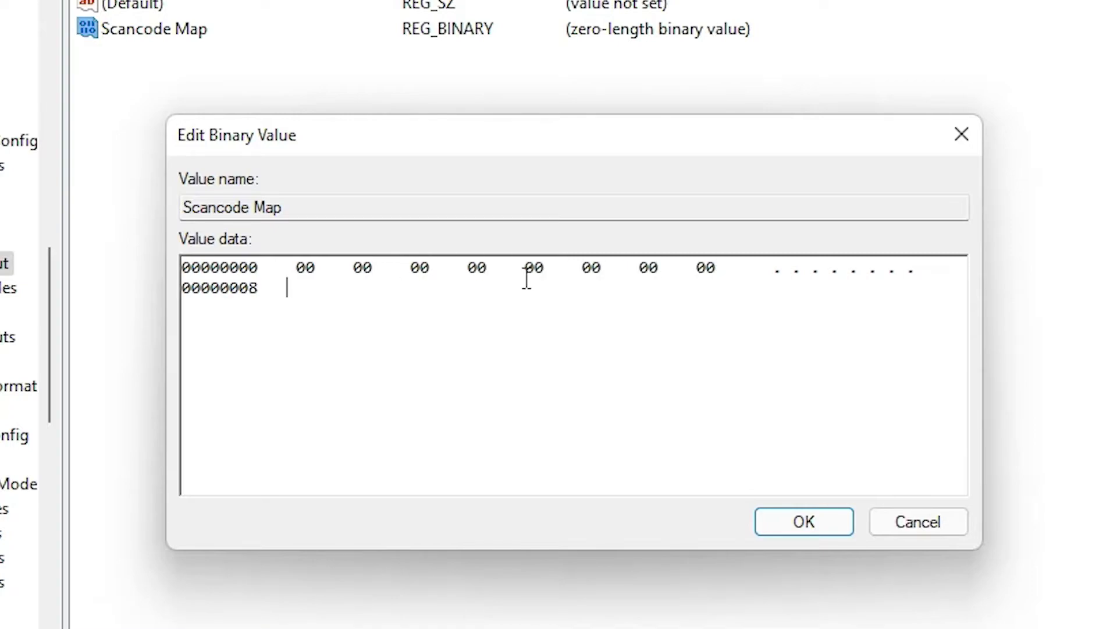
{"action": "type", "text": "03000000"}
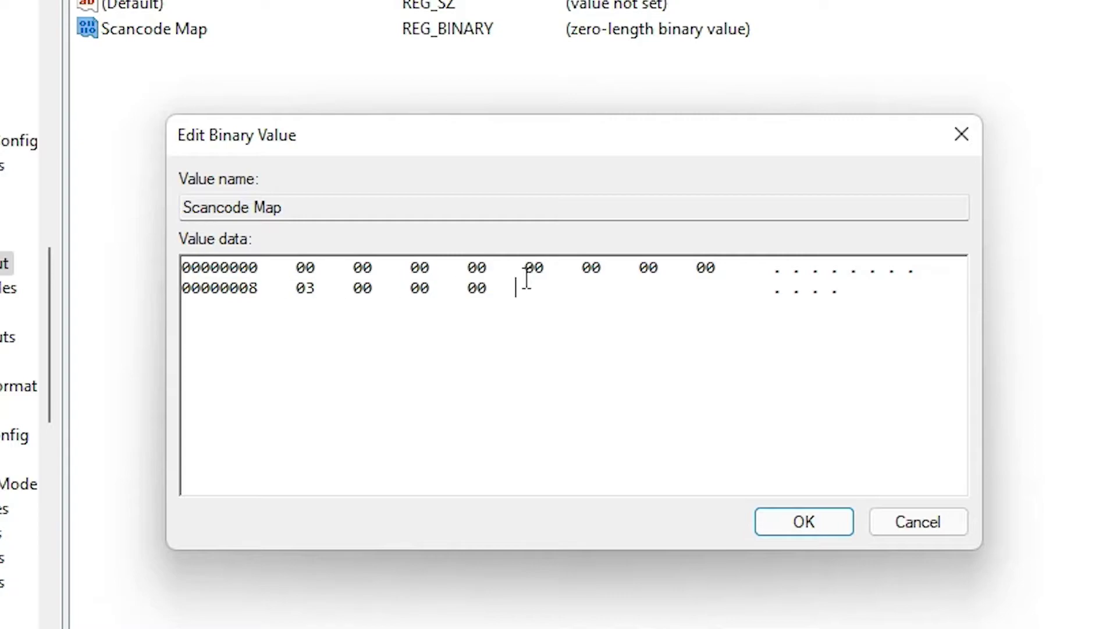
{"action": "type", "text": "00005B0"}
{"action": "key", "text": "BackSpace"}
{"action": "type", "text": "50"}
{"action": "key", "text": "BackSpace"}
{"action": "type", "text": "5BE0"}
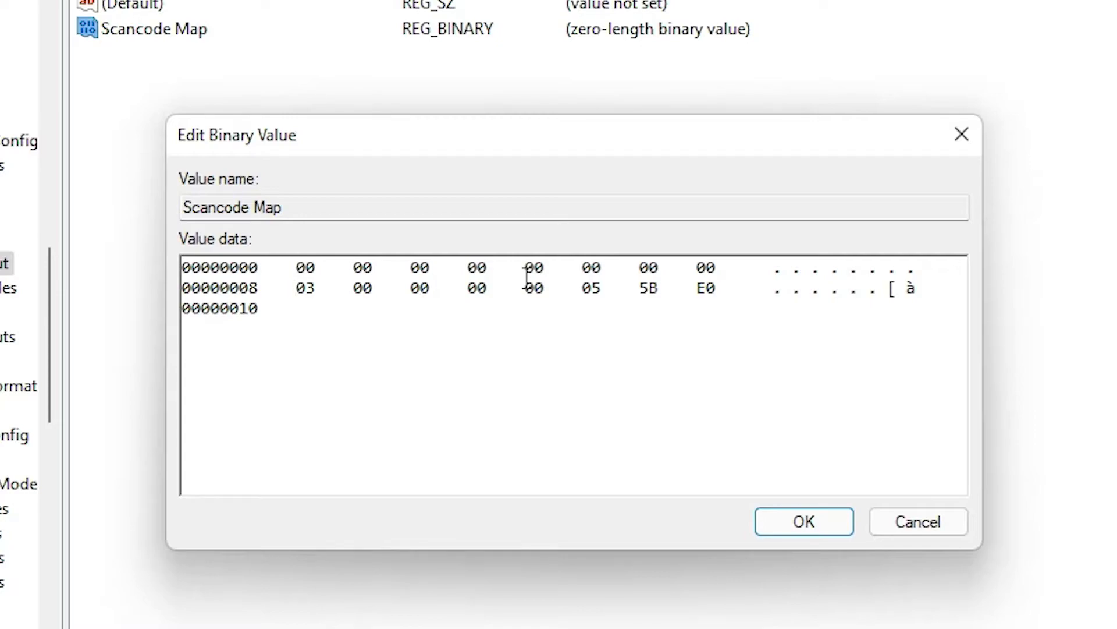
{"action": "type", "text": "00 0050"}
{"action": "key", "text": "BackSpace"}
{"action": "type", "text": "C  "}
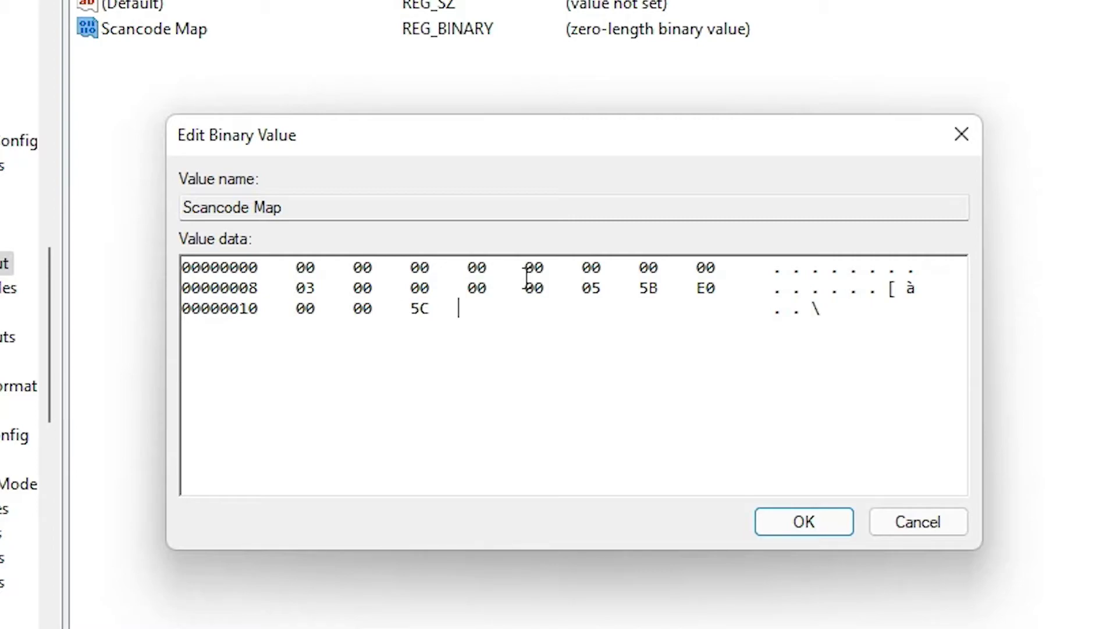
{"action": "type", "text": "E0  00  00  00  "}
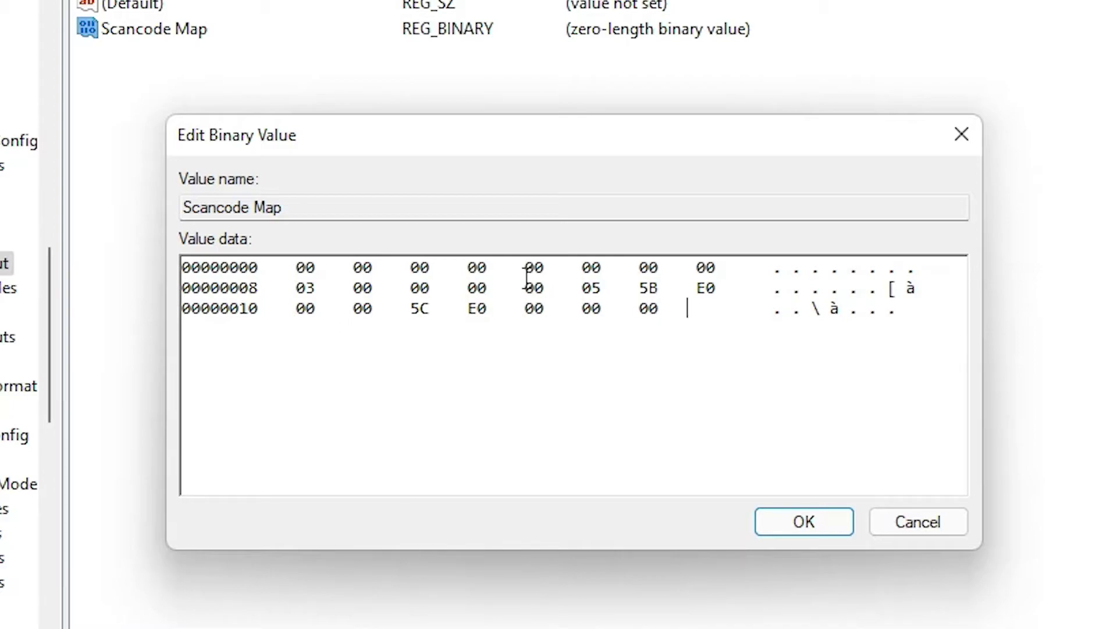
{"action": "type", "text": "00"}
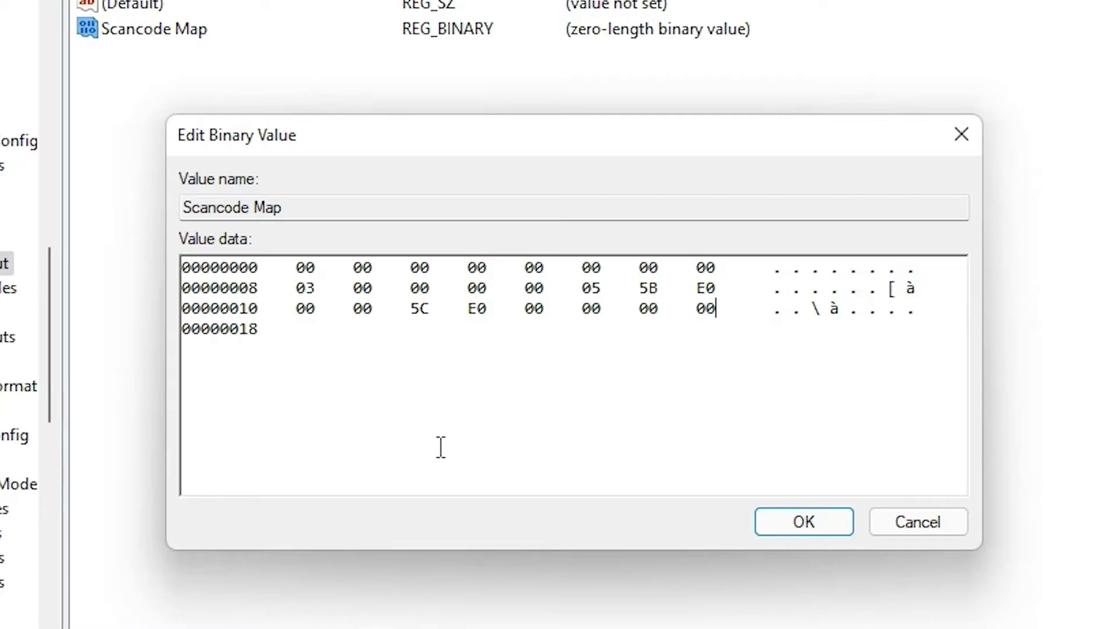
- Save the Scancode Map data and close Registry Editor and Task Manager
{"action": "left_click", "coordinate": [828, 532]}
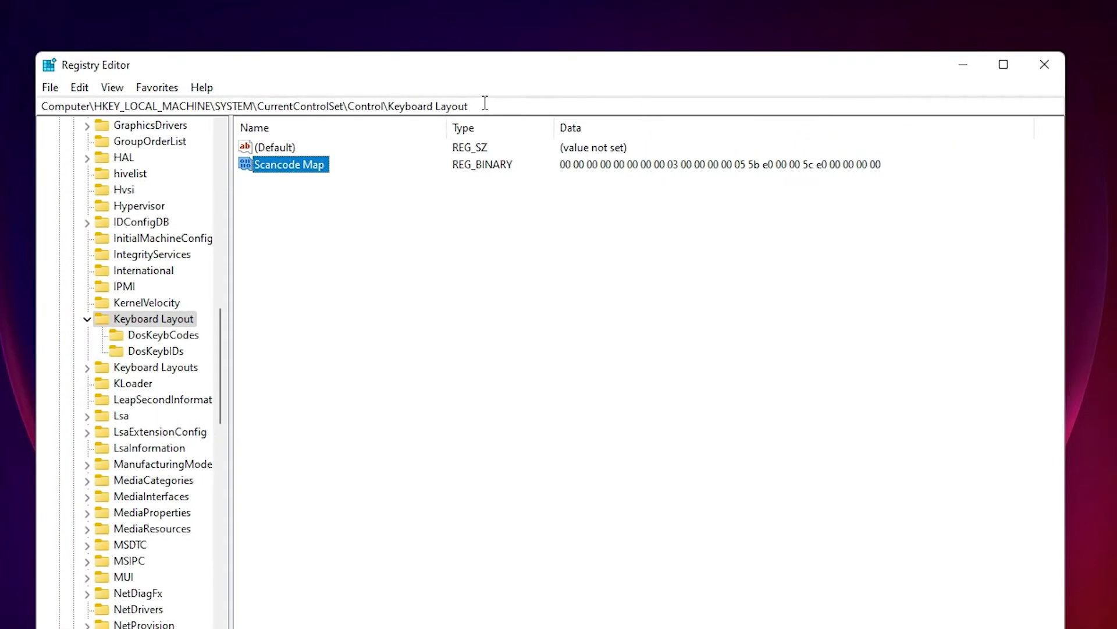
{"action": "left_click", "coordinate": [1048, 66]}
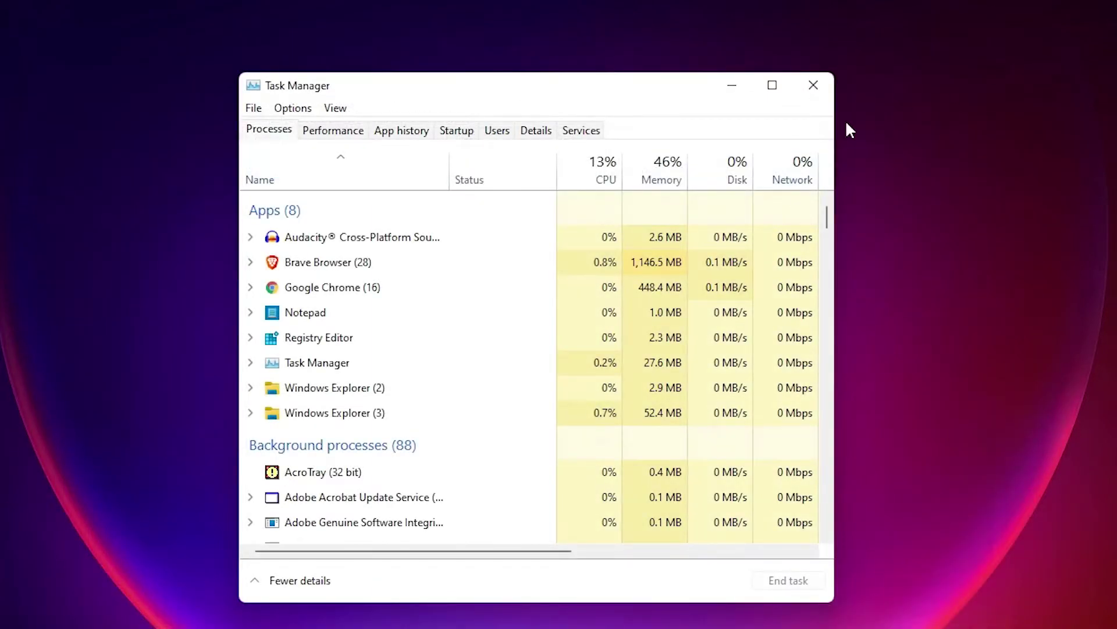
{"action": "left_click", "coordinate": [816, 85]}
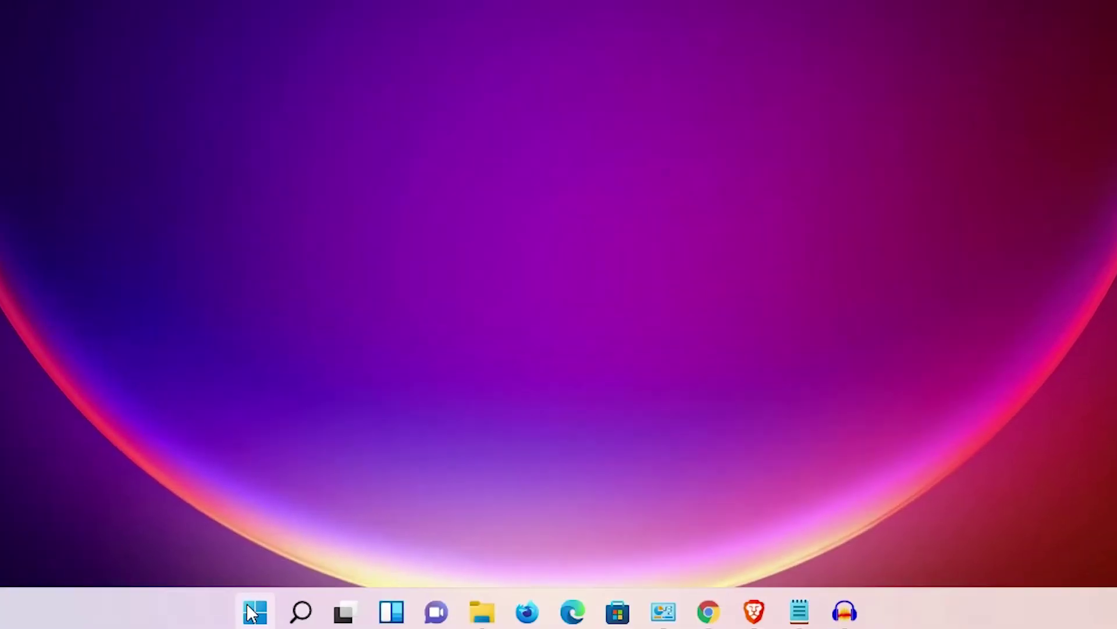
- Restart the PC from the Start menu's power options
{"action": "left_click", "coordinate": [255, 611]}
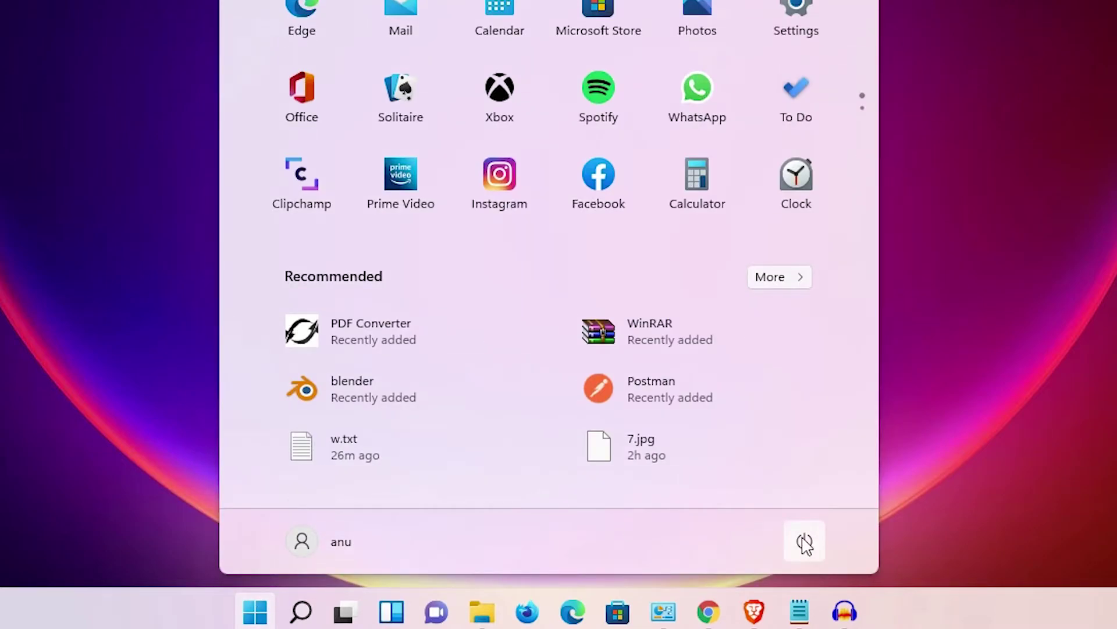
{"action": "left_click", "coordinate": [805, 543]}
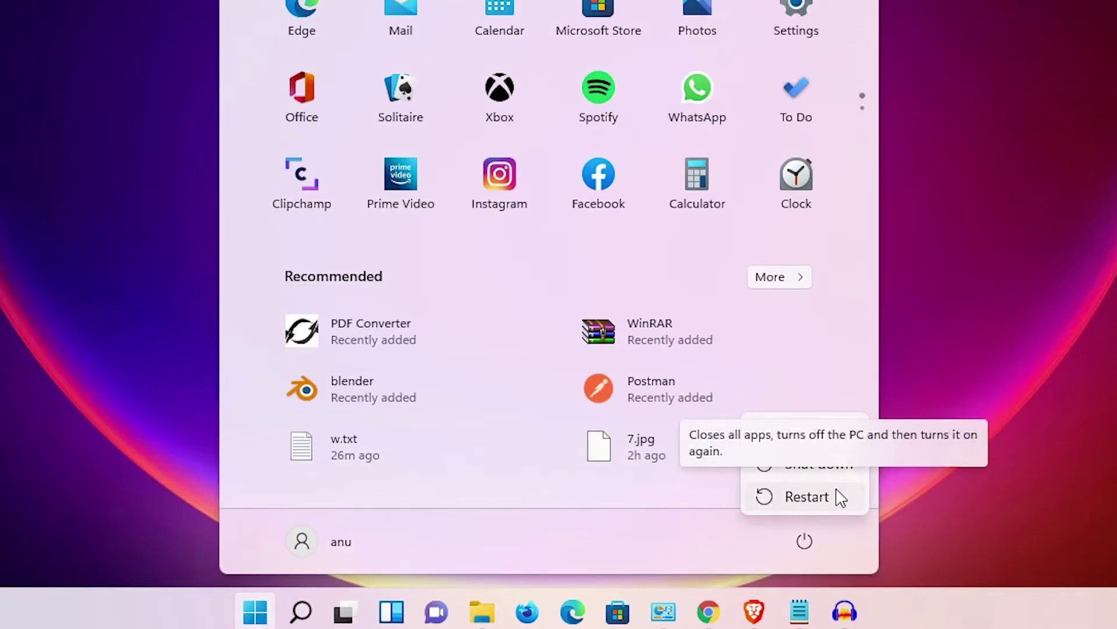
{"action": "left_click", "coordinate": [1077, 361]}
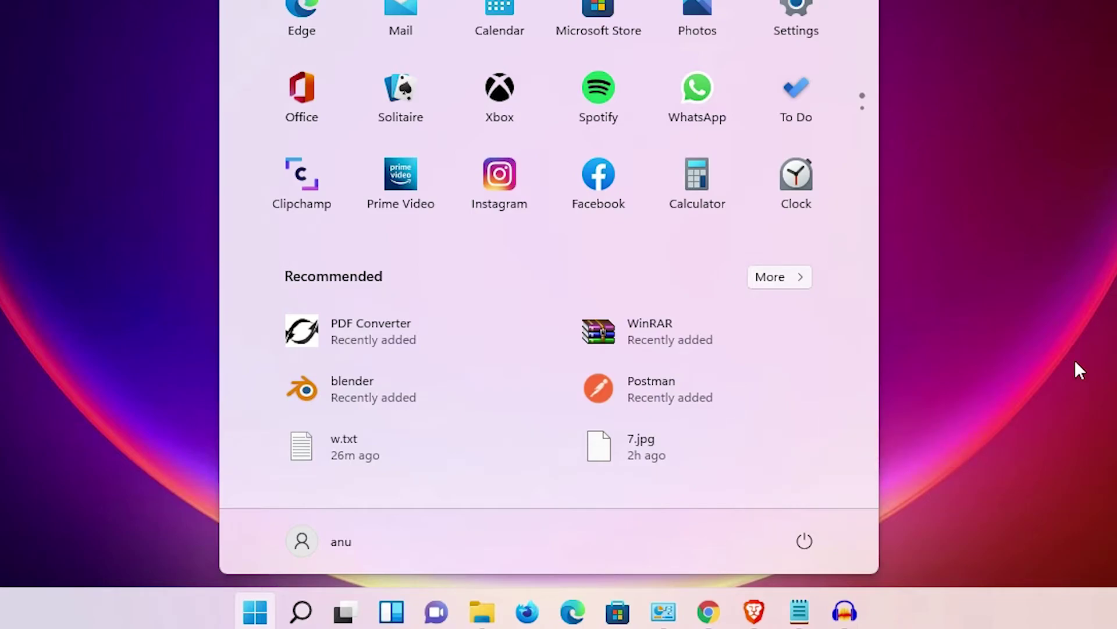
{"action": "left_click", "coordinate": [1075, 362]}
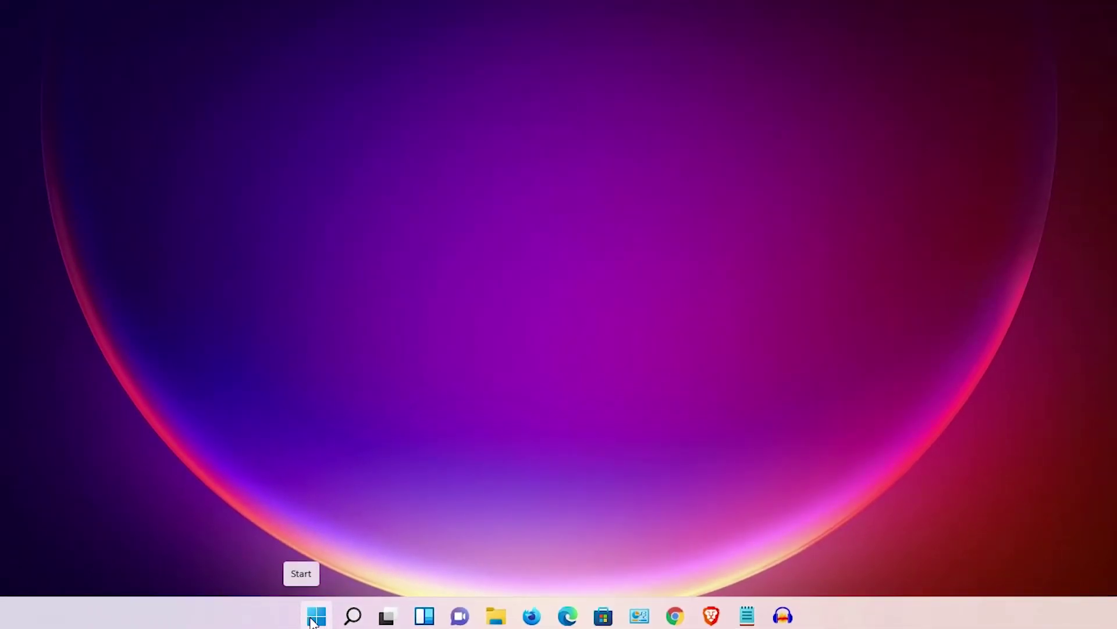
- Relaunch regedit as administrator using Task Manager's Run new task
{"action": "left_click", "coordinate": [316, 616]}
{"action": "type", "text": "ta"}
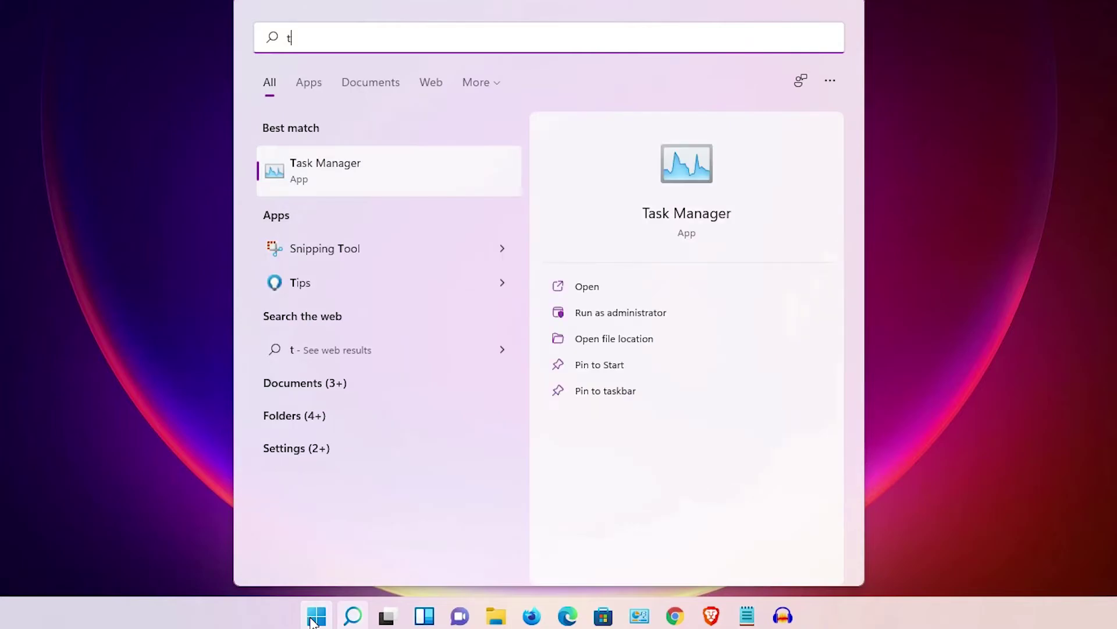
{"action": "left_click", "coordinate": [392, 169]}
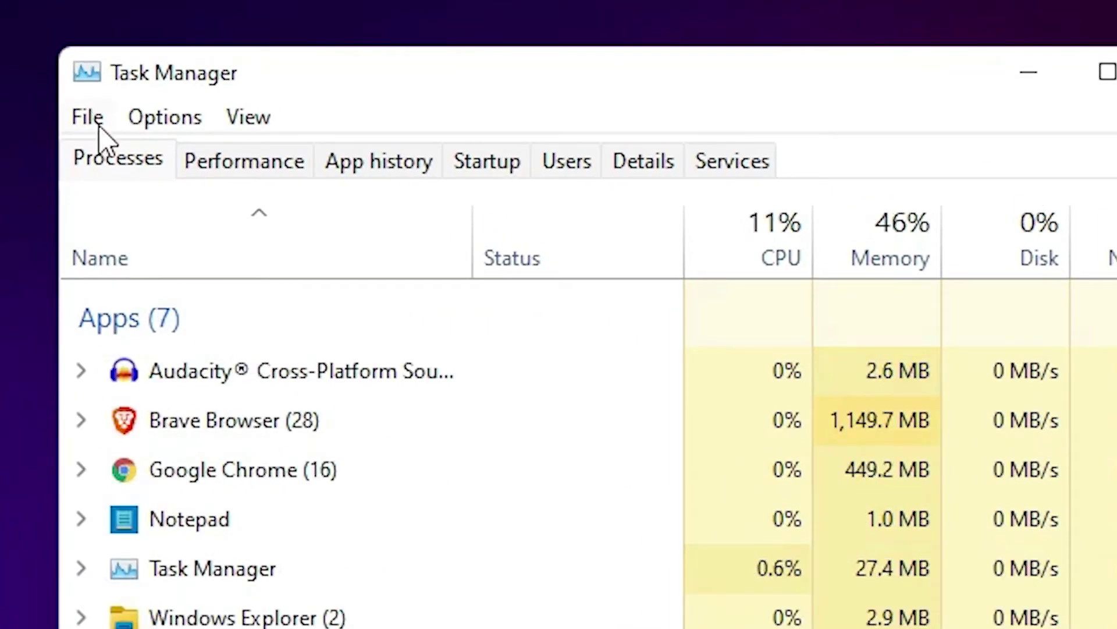
{"action": "left_click", "coordinate": [94, 120]}
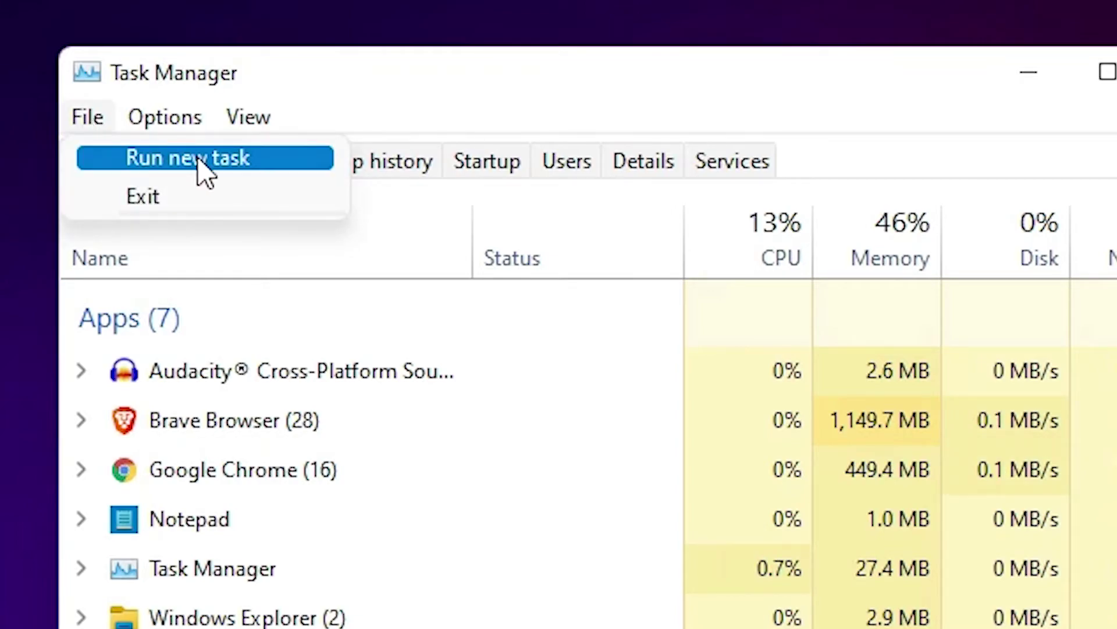
{"action": "left_click", "coordinate": [215, 169]}
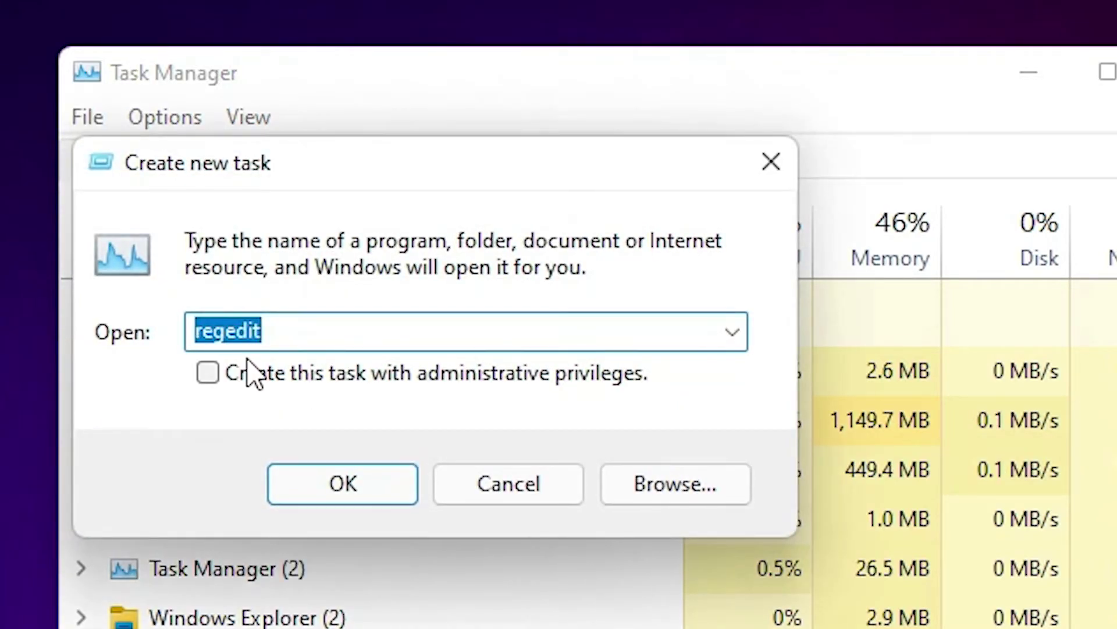
{"action": "left_click", "coordinate": [208, 373]}
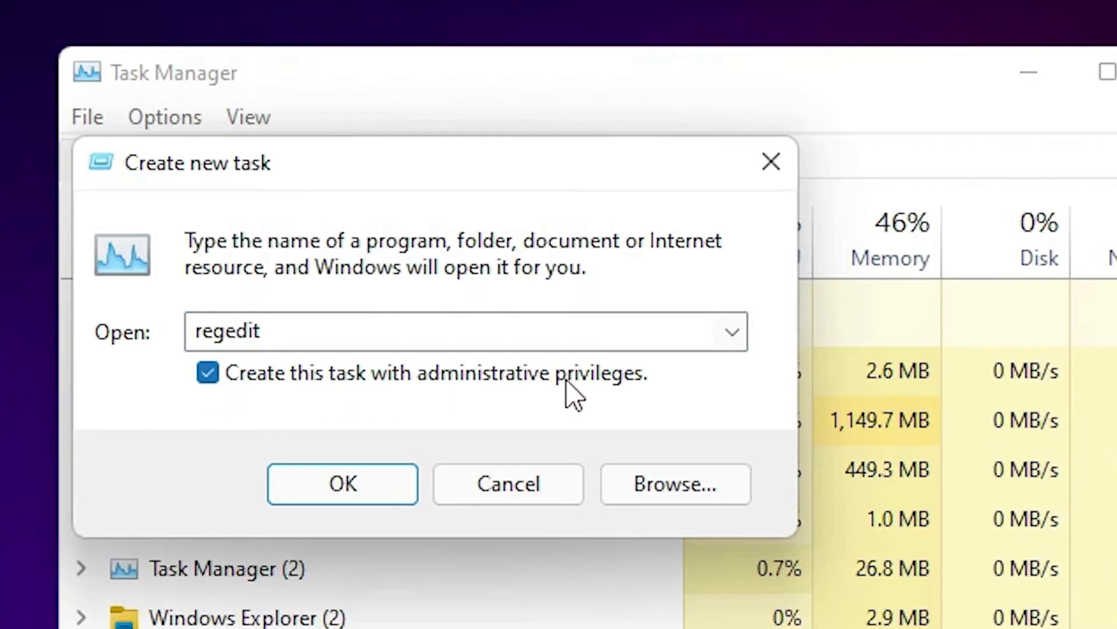
{"action": "left_click", "coordinate": [324, 484]}
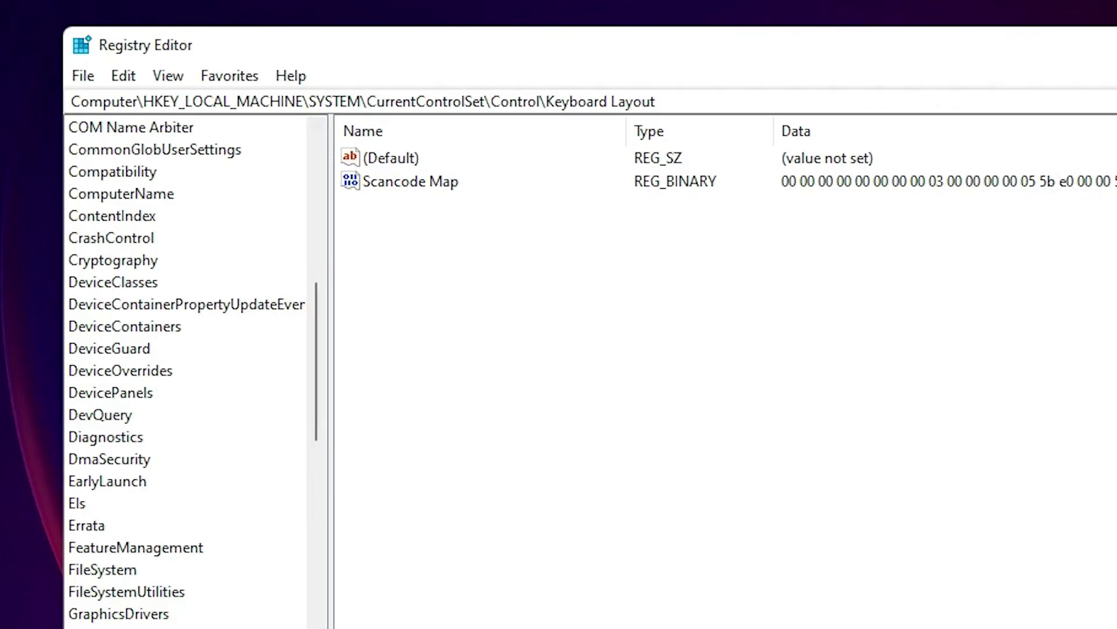
- Navigate Registry Editor to the Keyboard Layout key by pasting its path into the address bar
{"action": "left_click_drag", "start_coordinate": [318, 318], "coordinate": [320, 462]}
{"action": "scroll", "coordinate": [253, 133], "scroll_direction": "up", "scroll_amount": 4}
{"action": "left_click_drag", "start_coordinate": [144, 101], "coordinate": [668, 99]}
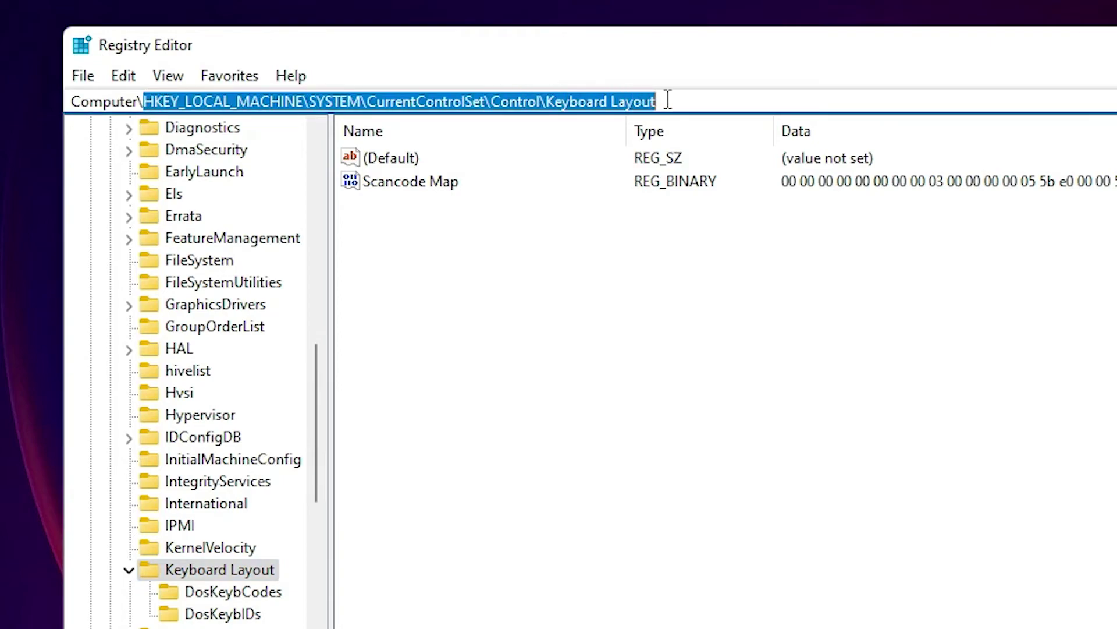
{"action": "key", "text": "ctrl+x"}
{"action": "key", "text": "ctrl+v"}
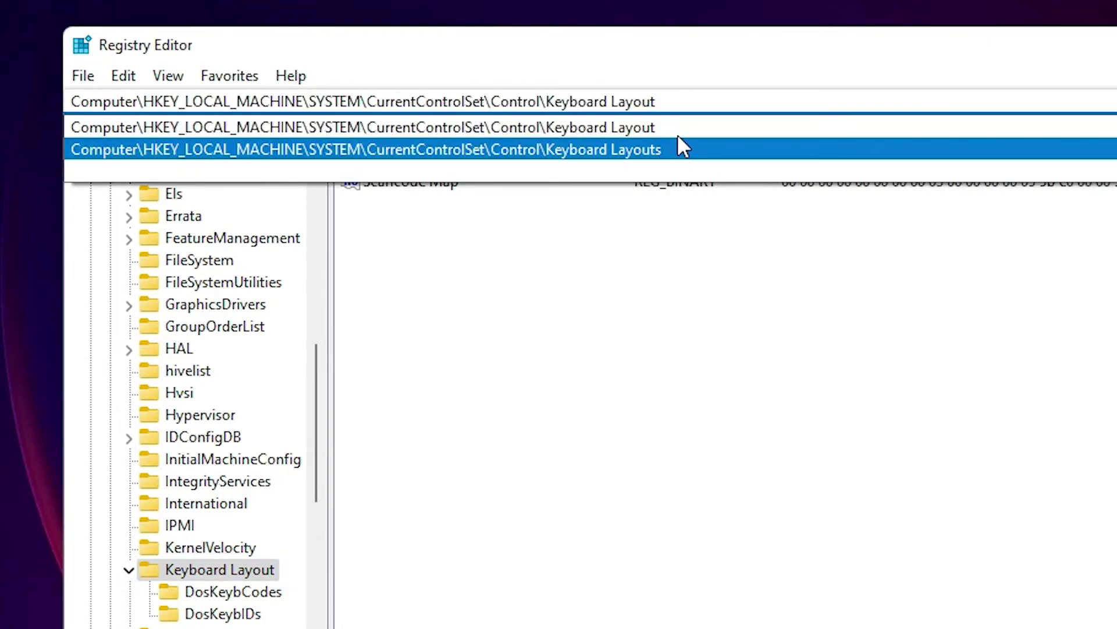
{"action": "key", "text": "ctrl+a"}
{"action": "key", "text": "Delete"}
{"action": "key", "text": "ctrl+v"}
{"action": "key", "text": "Return"}
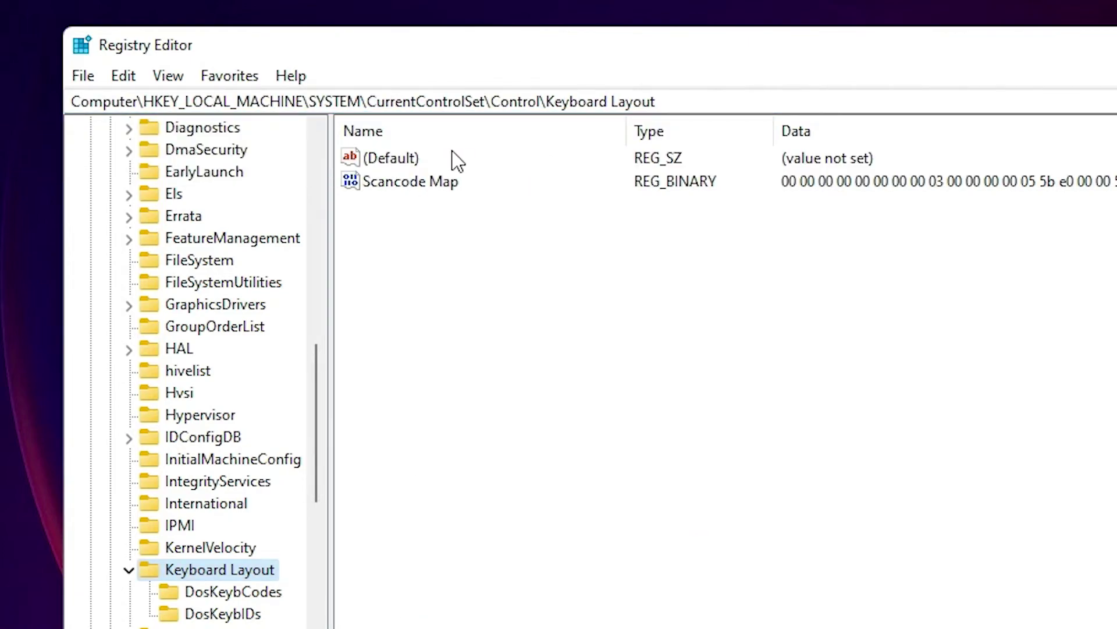
- Delete the Scancode Map value and confirm the deletion
{"action": "left_click", "coordinate": [408, 185]}
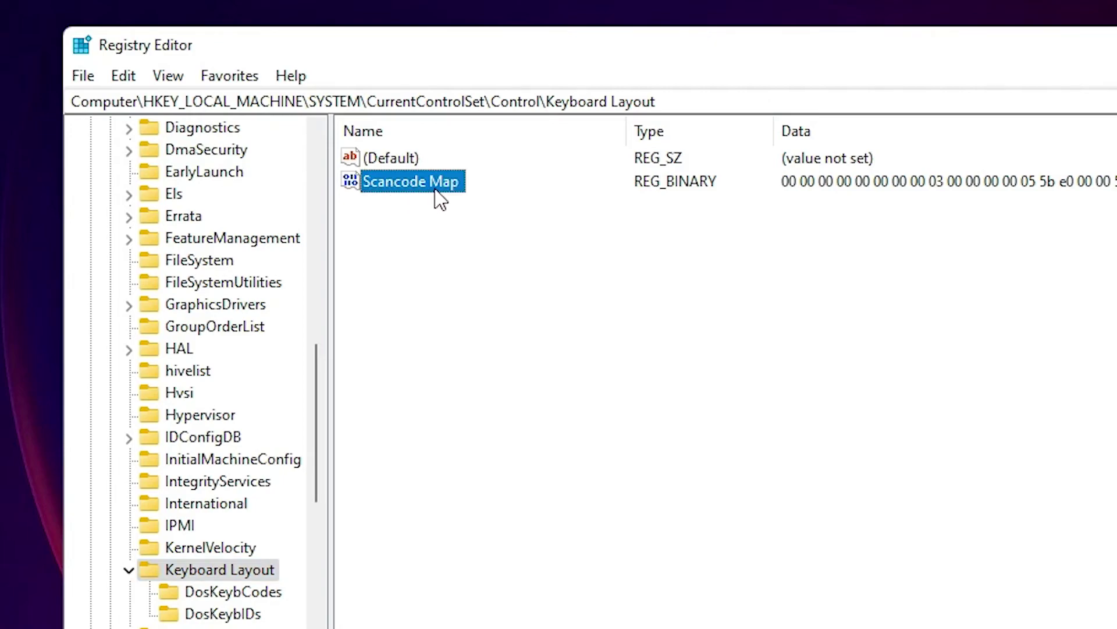
{"action": "right_click", "coordinate": [435, 190]}
{"action": "left_click", "coordinate": [481, 263]}
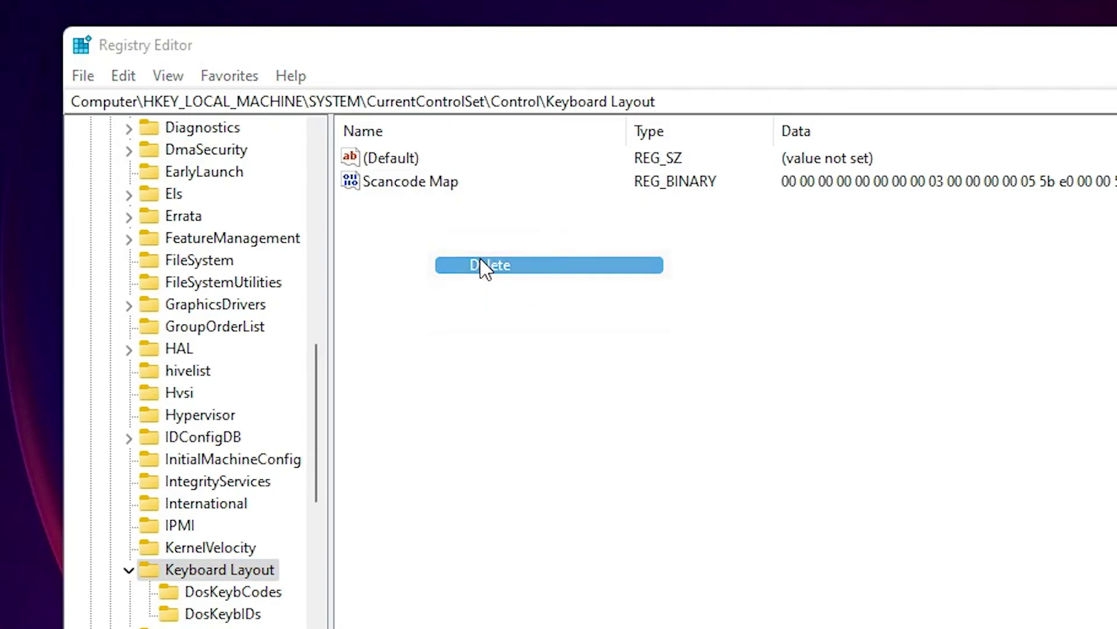
{"action": "left_click", "coordinate": [958, 388]}
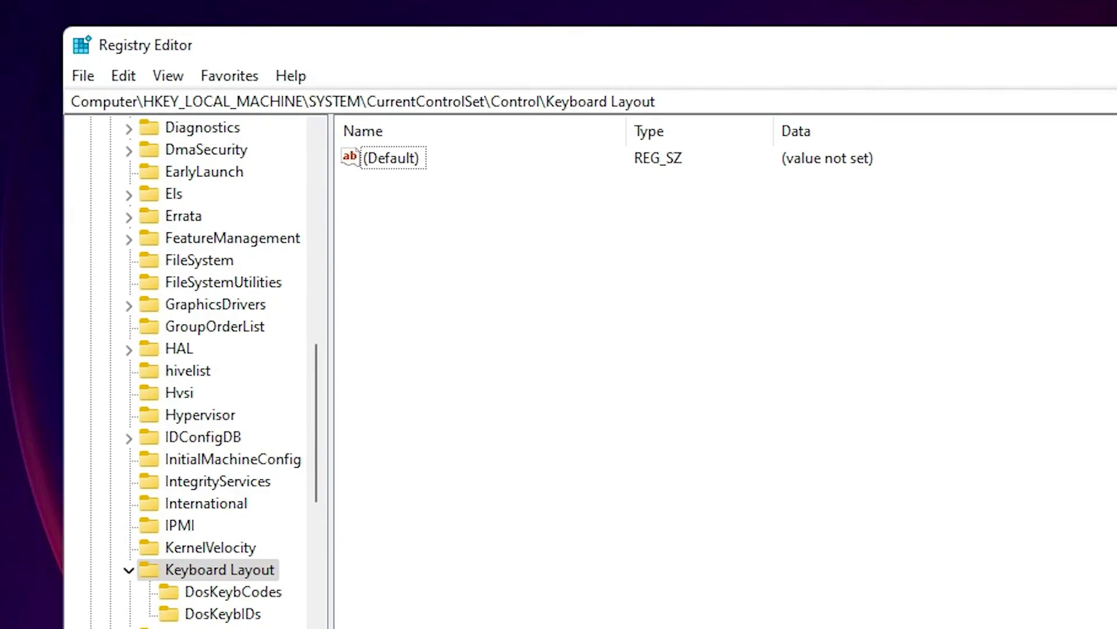